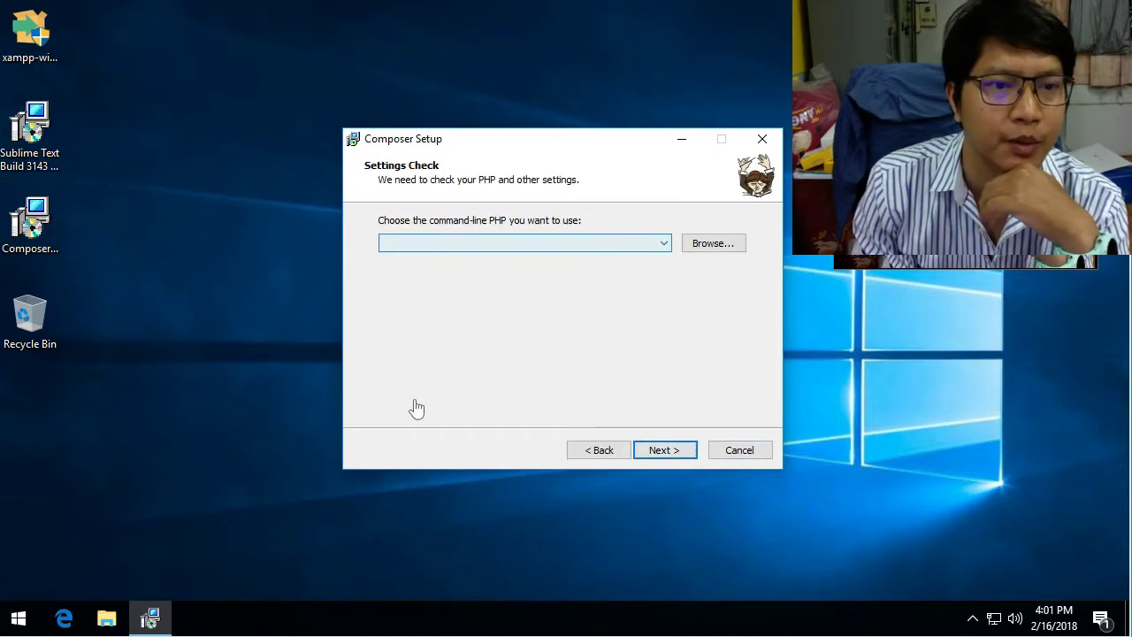
- Cancel the Composer setup at its PHP settings check and confirm exiting
key(Escape)
key(Left)
key(Return)
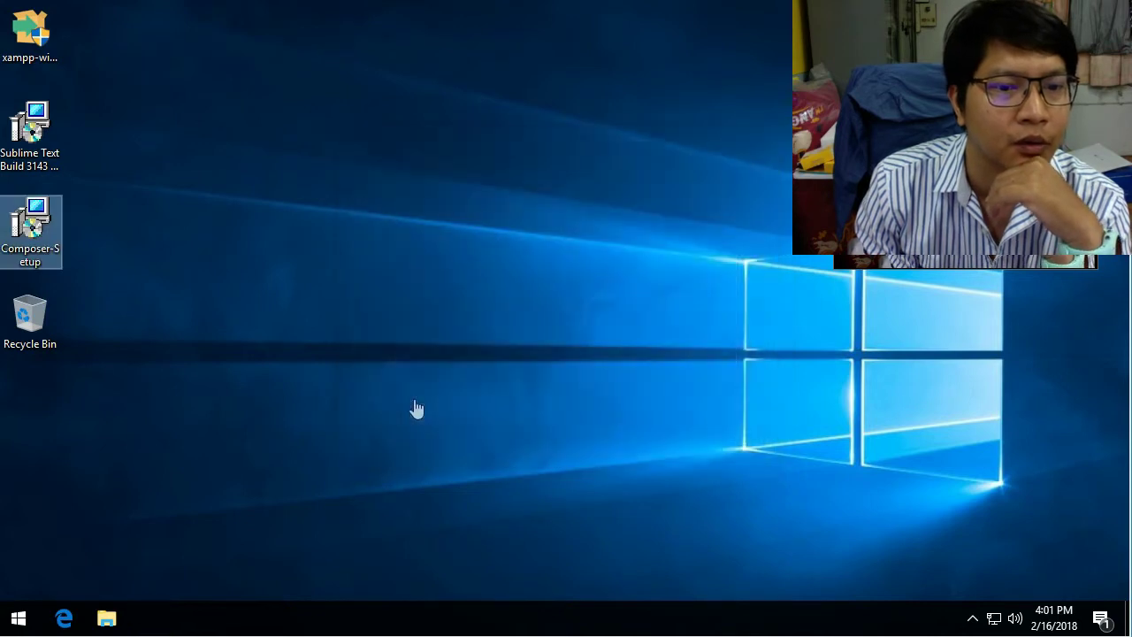
- Launch the XAMPP installer from the desktop, allow it to make changes, and continue past the UAC warning to component selection
key(Up)
key(Up)
key(Return)
key(Left)
key(Return)
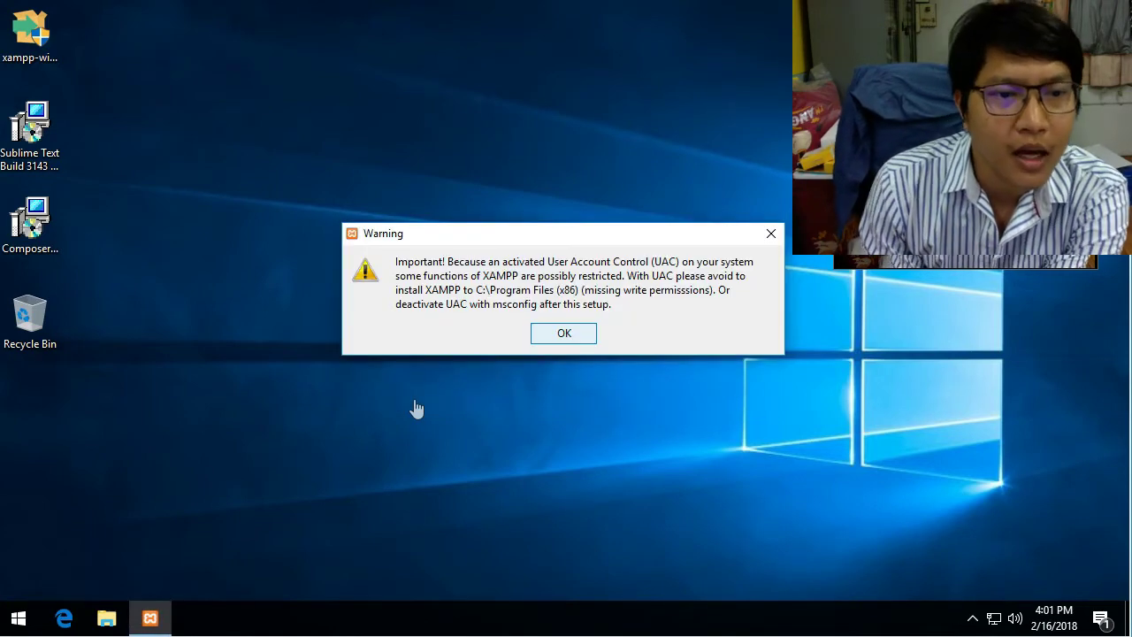
key(Return)
key(Return)
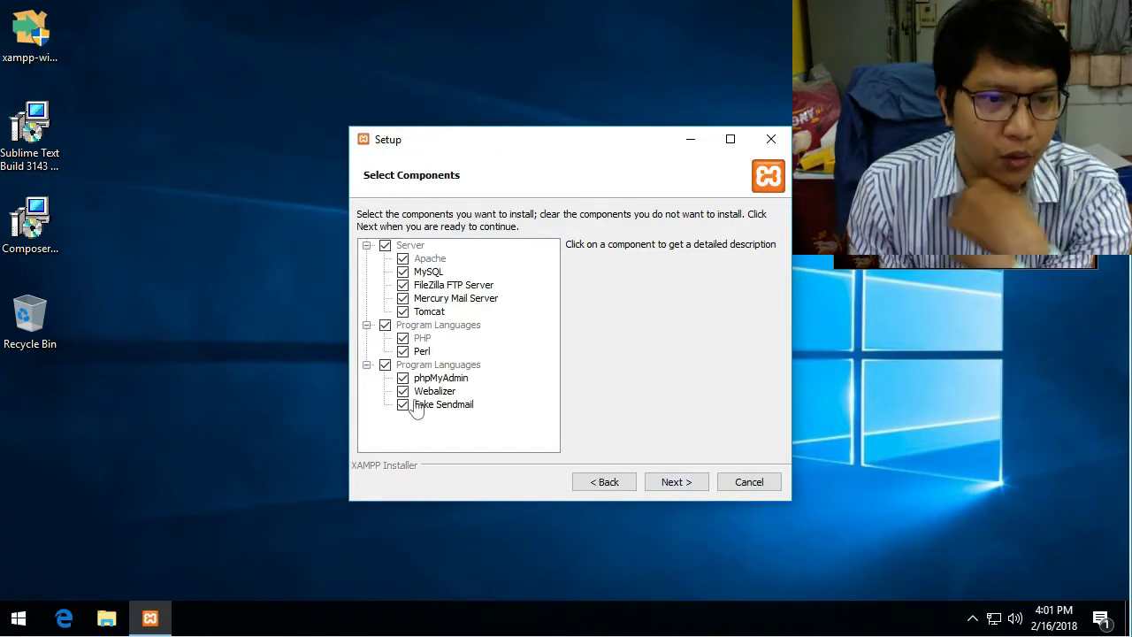
- Exclude Webalizer, Fake Sendmail and Perl from the XAMPP components
click(404, 391)
click(403, 405)
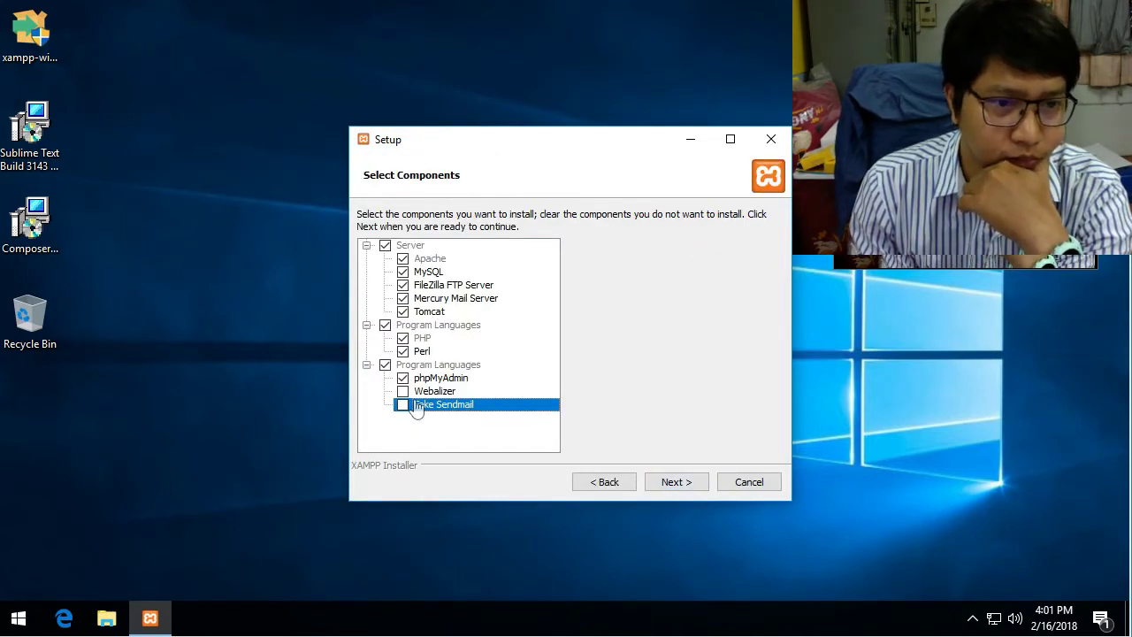
key(Up)
key(Up)
key(Up)
key(Up)
key(space)
- Exclude FileZilla FTP Server, Mercury Mail Server and Tomcat from the XAMPP components
key(Up)
key(Up)
key(Up)
key(Up)
key(Up)
key(space)
key(Down)
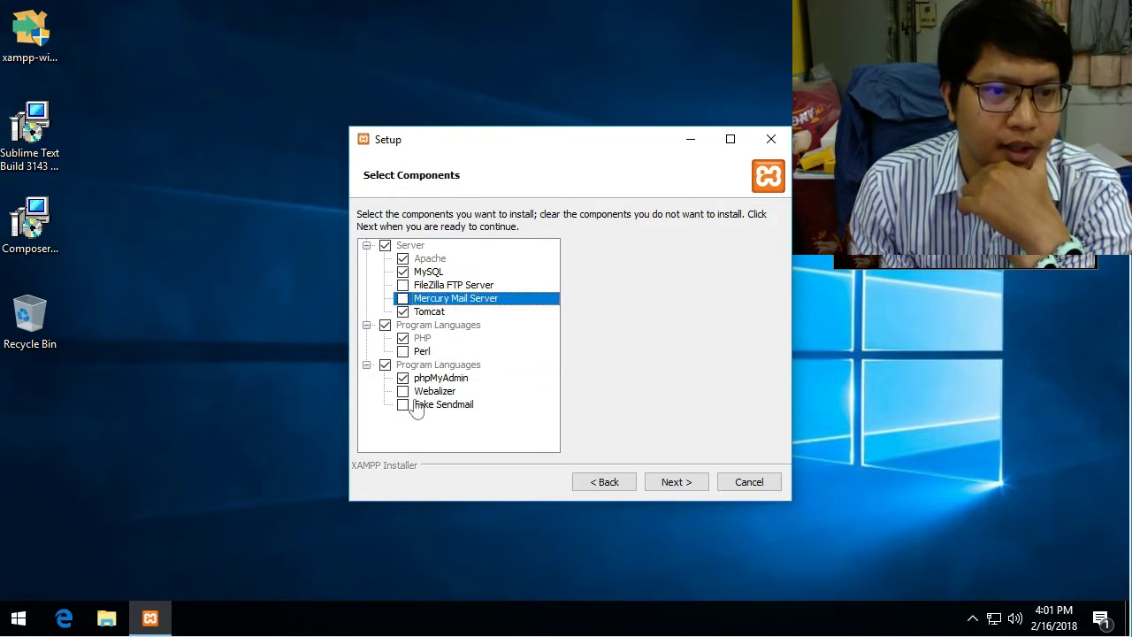
key(space)
key(Down)
key(space)
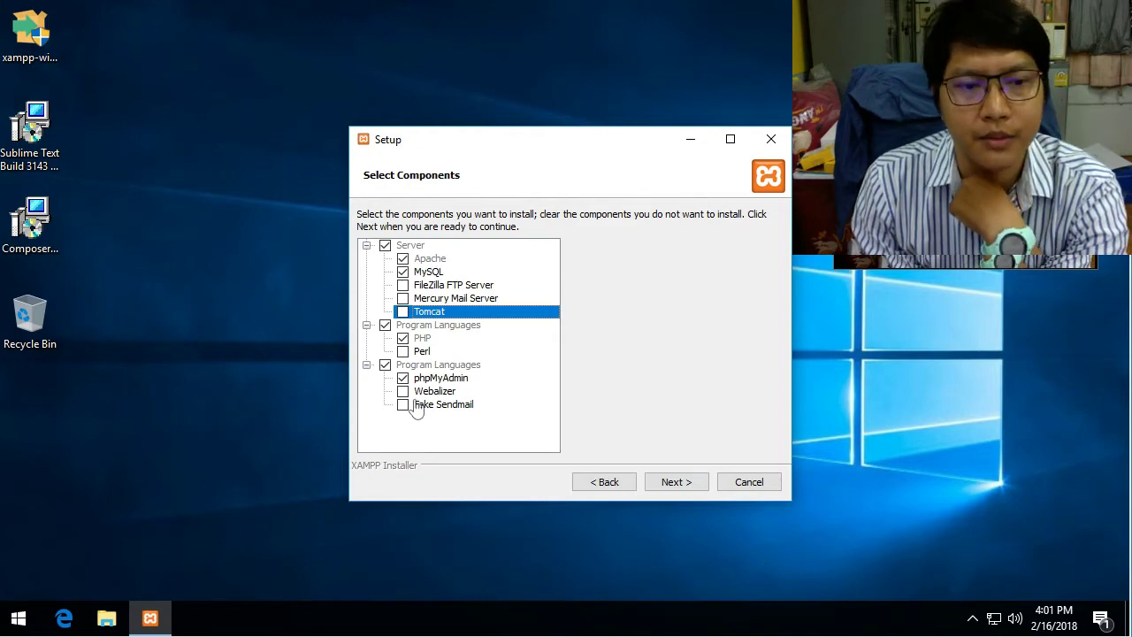
- Accept the default install folder, opt out of learning more about Bitnami for XAMPP, and start the installation
key(Return)
key(Return)
key(Return)
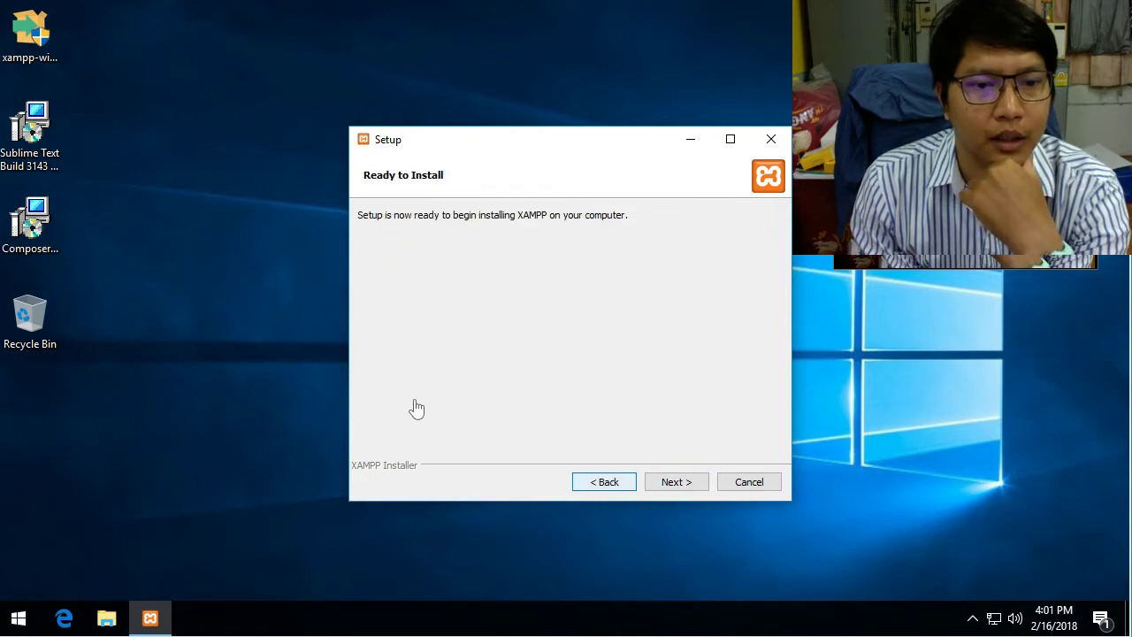
click(604, 481)
click(683, 302)
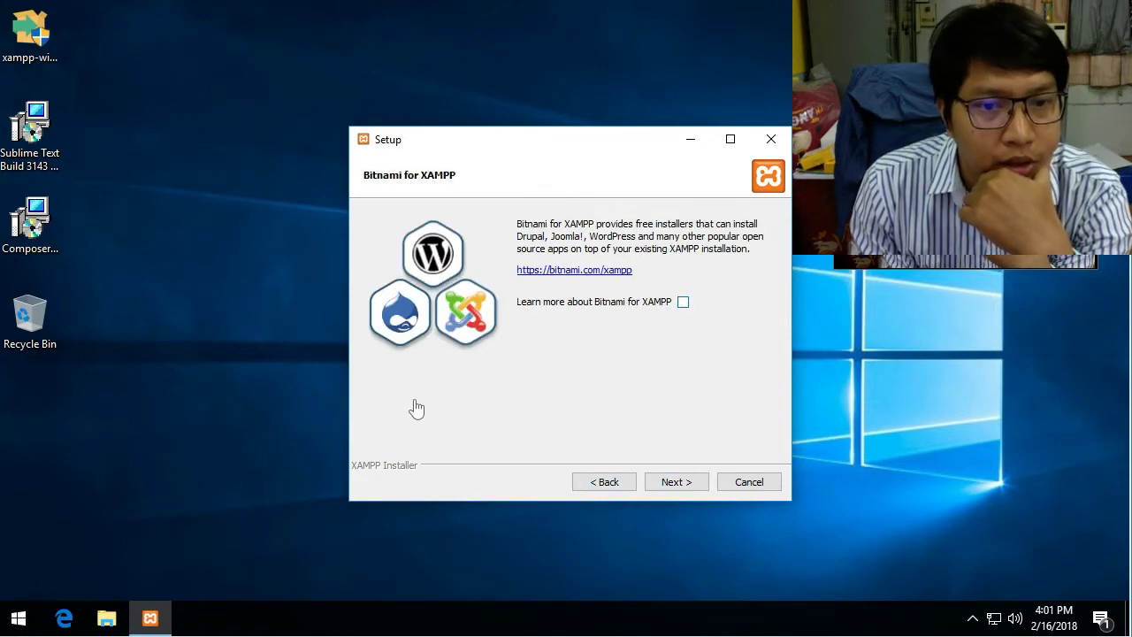
key(Tab)
key(Return)
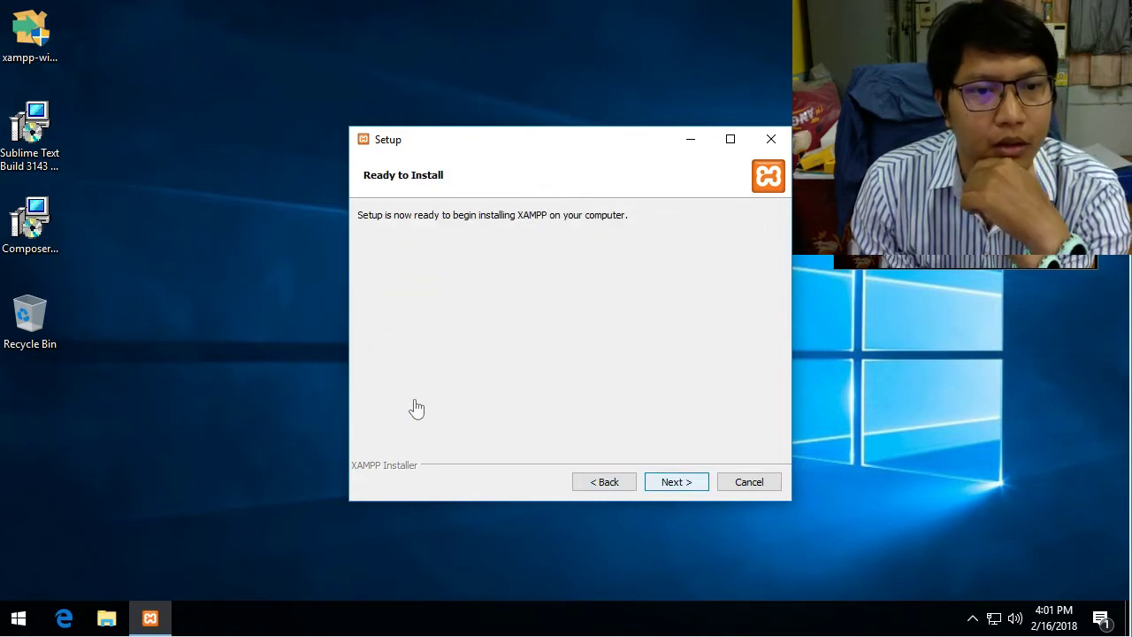
key(Return)
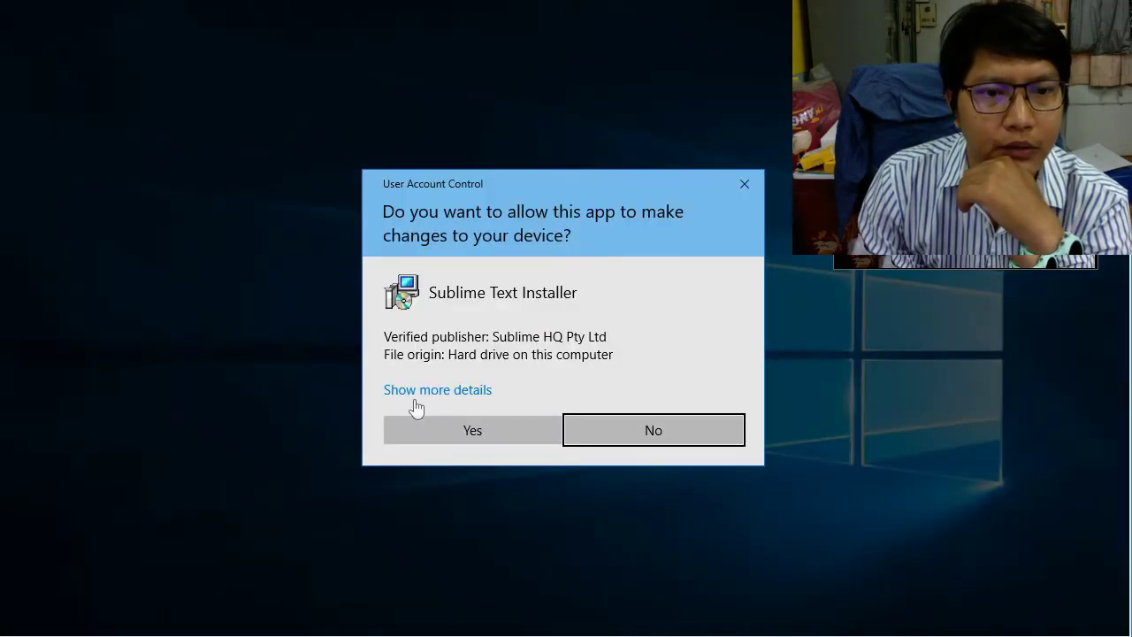
- Allow the Sublime Text installer to run, keep the folder C:\Program Files\Sublime Text 3, and enable adding it to the explorer context menu
click(473, 429)
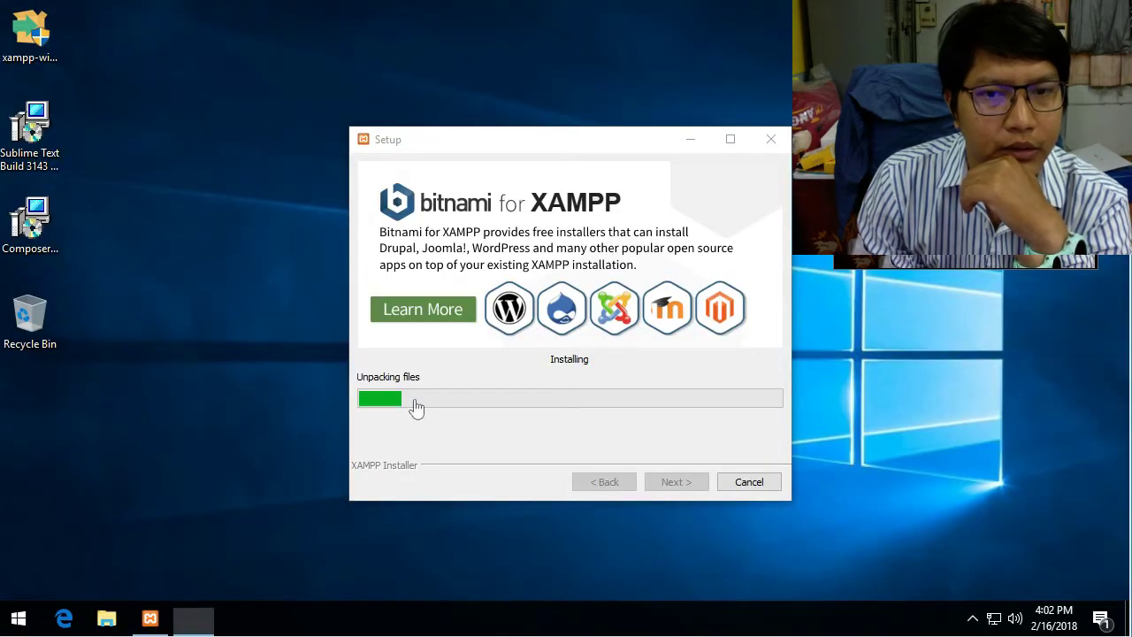
key(Return)
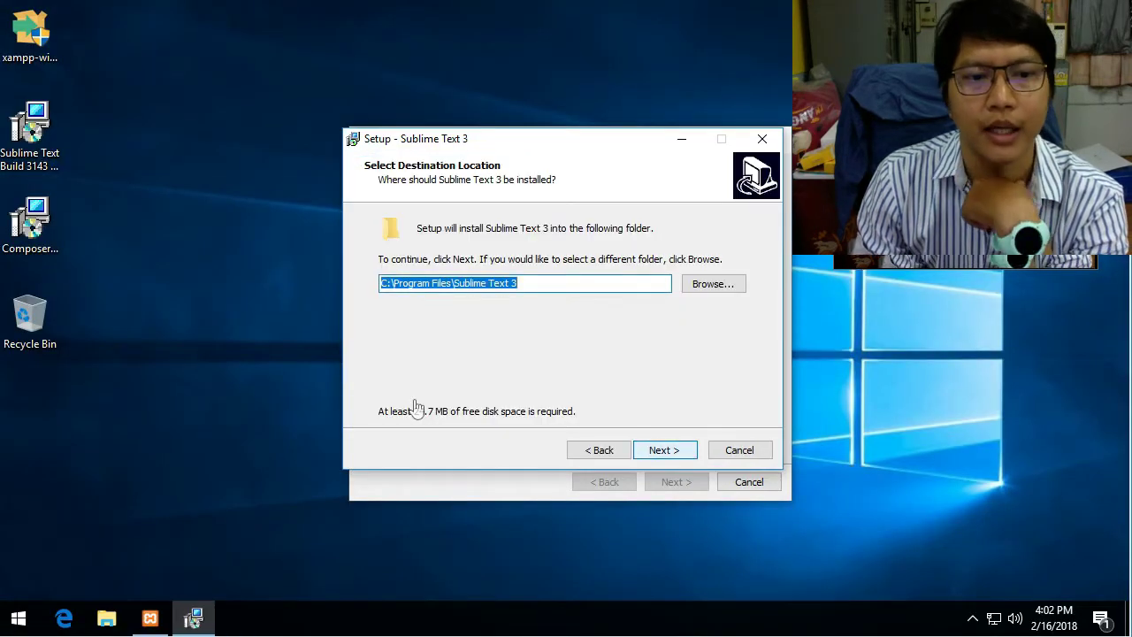
key(Return)
key(space)
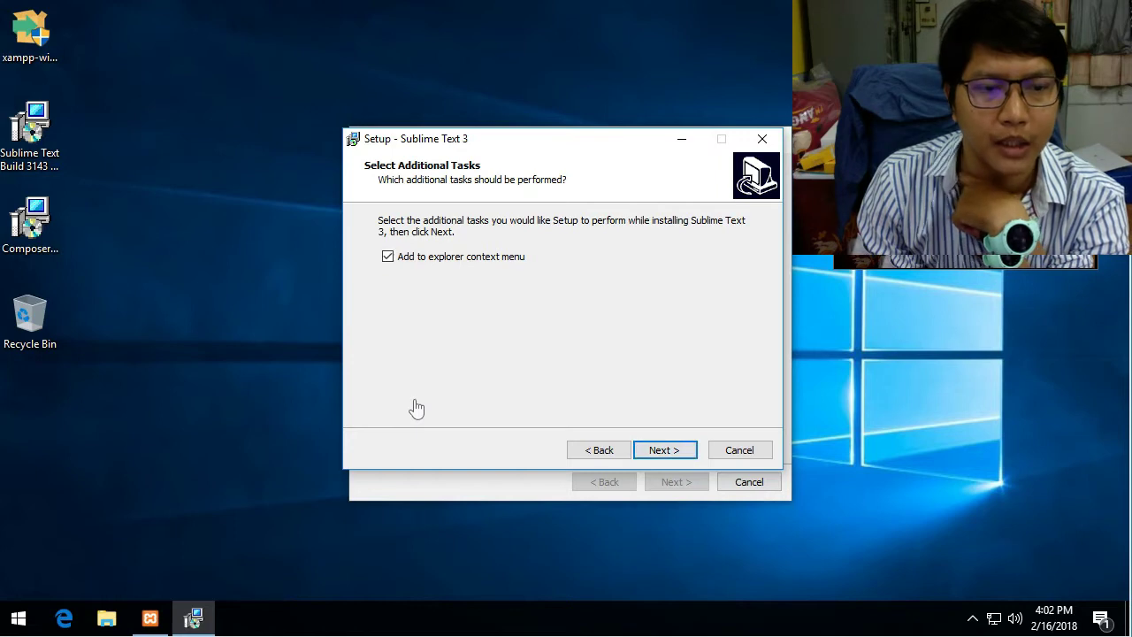
- Install Sublime Text 3 with the chosen settings and finish its setup wizard
key(Return)
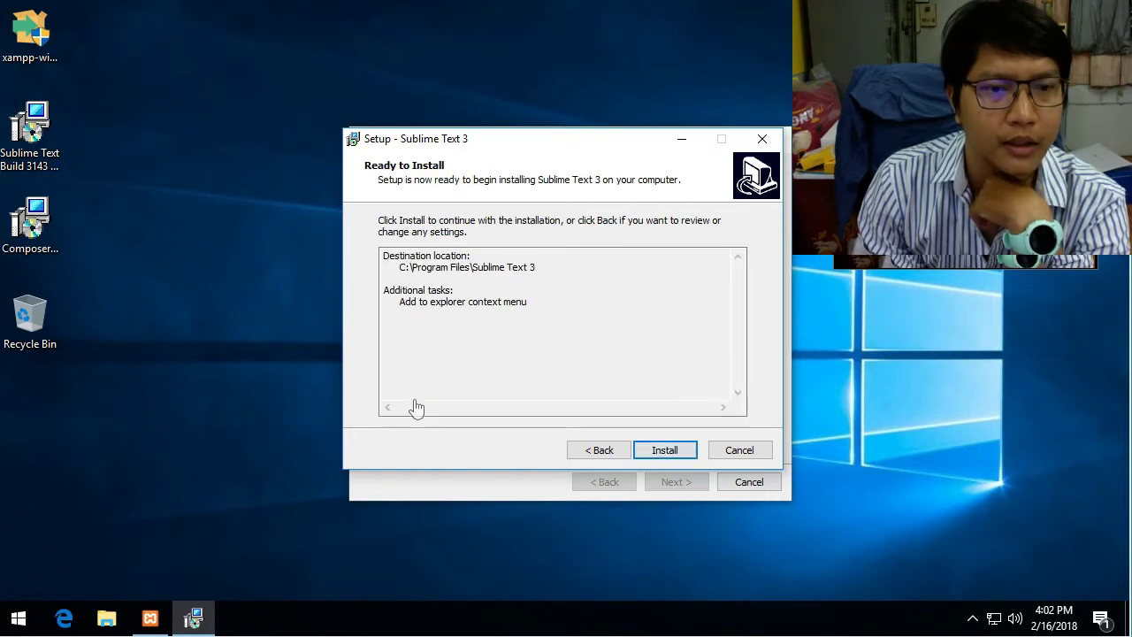
key(Return)
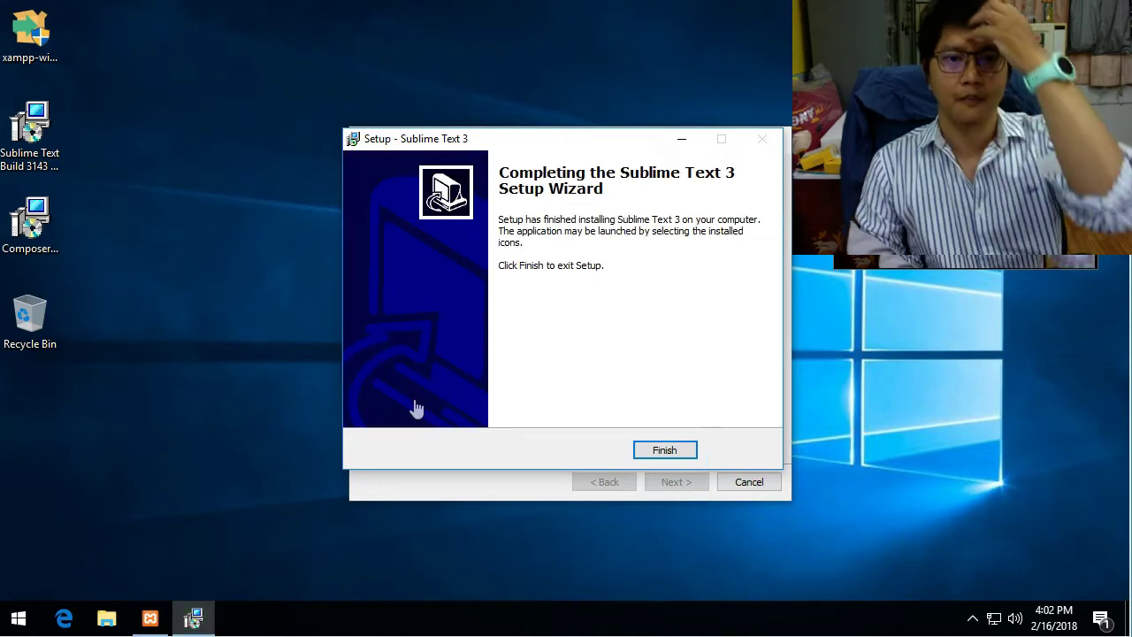
key(Return)
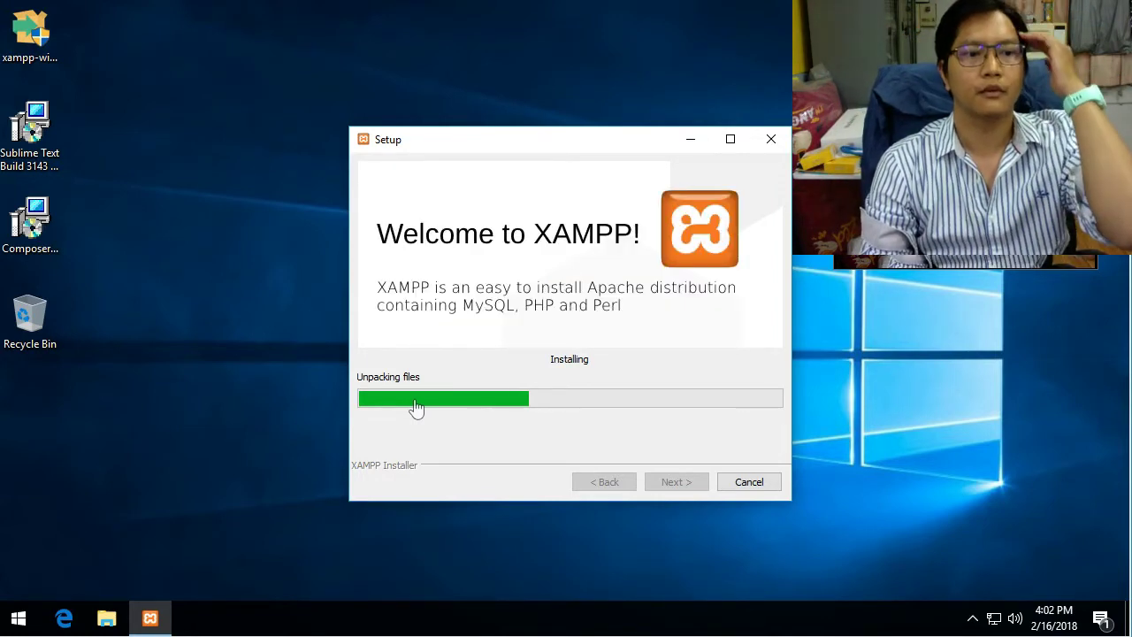
- Open the xampp folder on Local Disk (C:) in File Explorer
key(super+e)
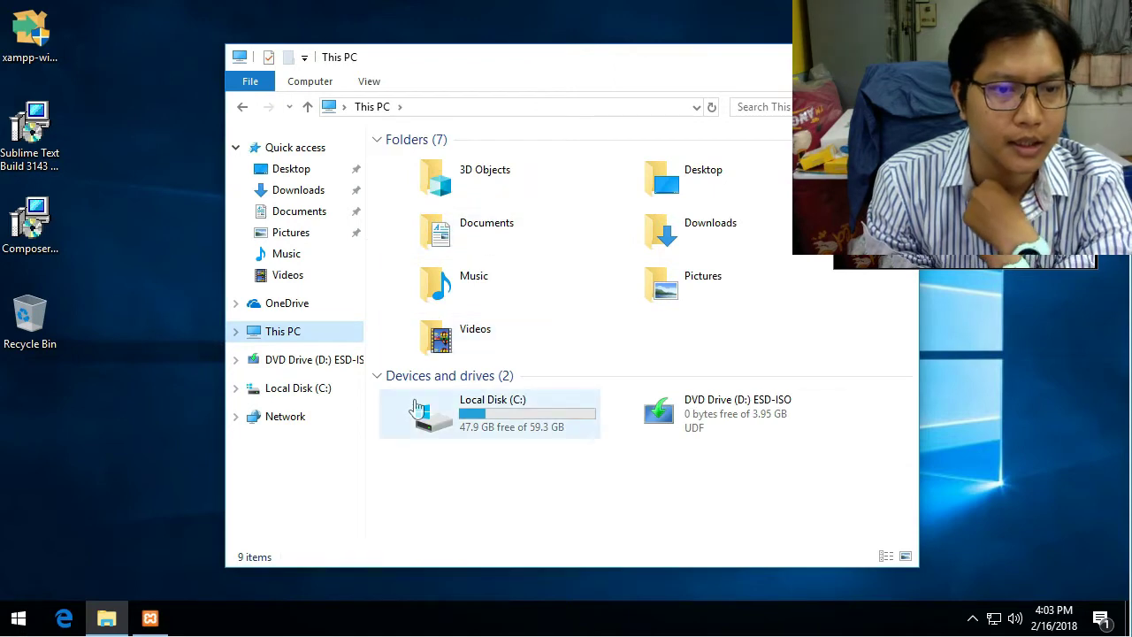
double_click(416, 407)
key(x)
key(Return)
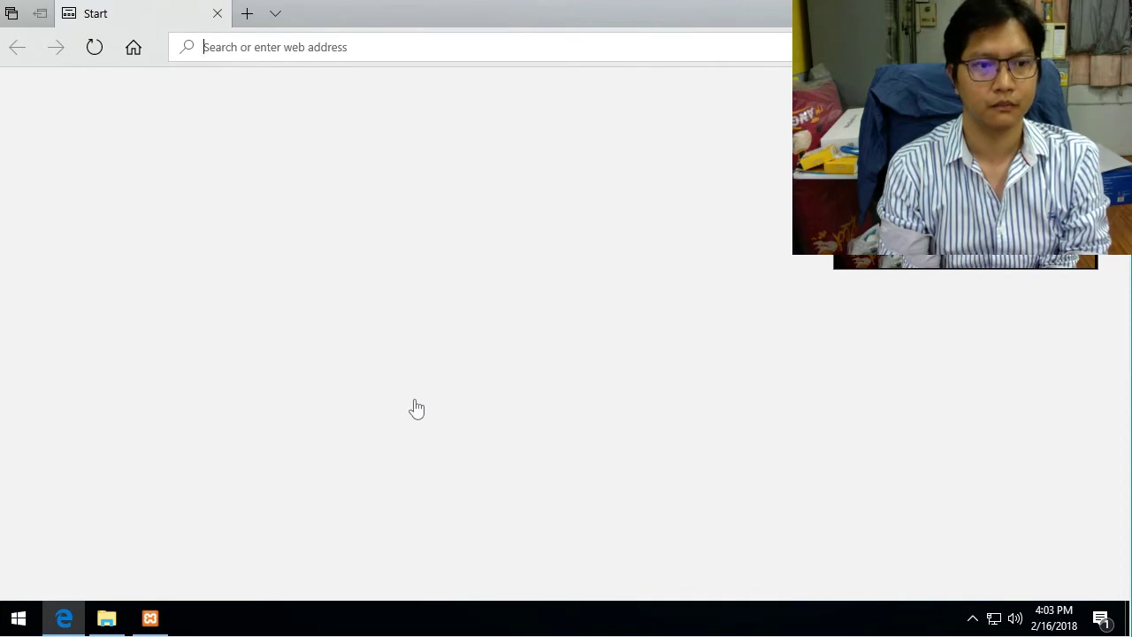
- Switch to Microsoft Edge, go to google.com and search for "composer laravel"
text(google.c)
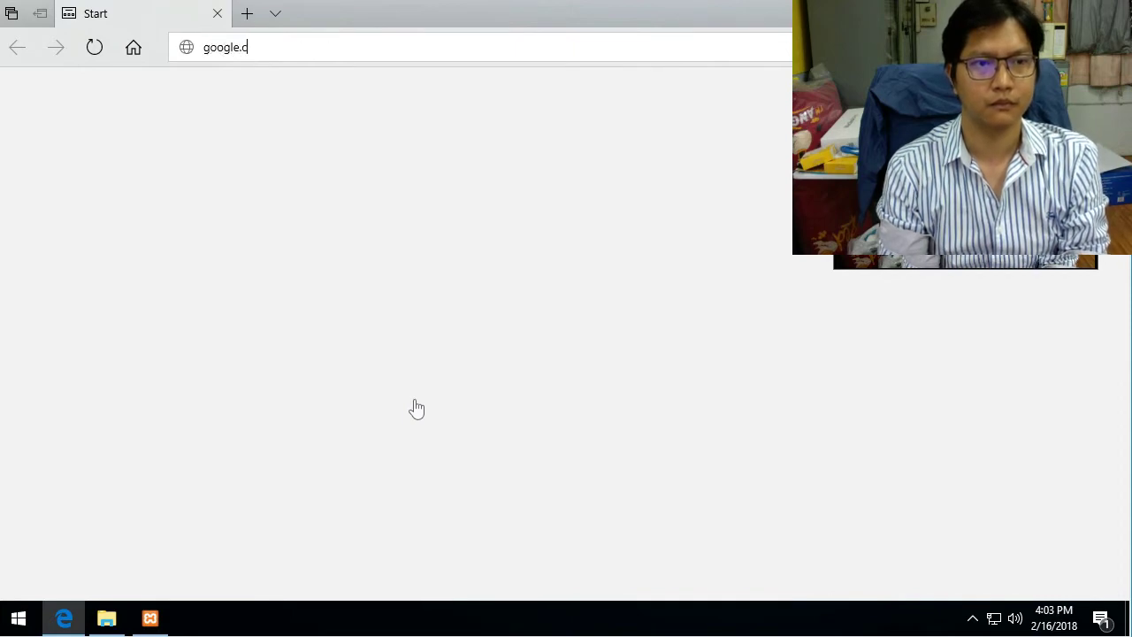
text(om/)
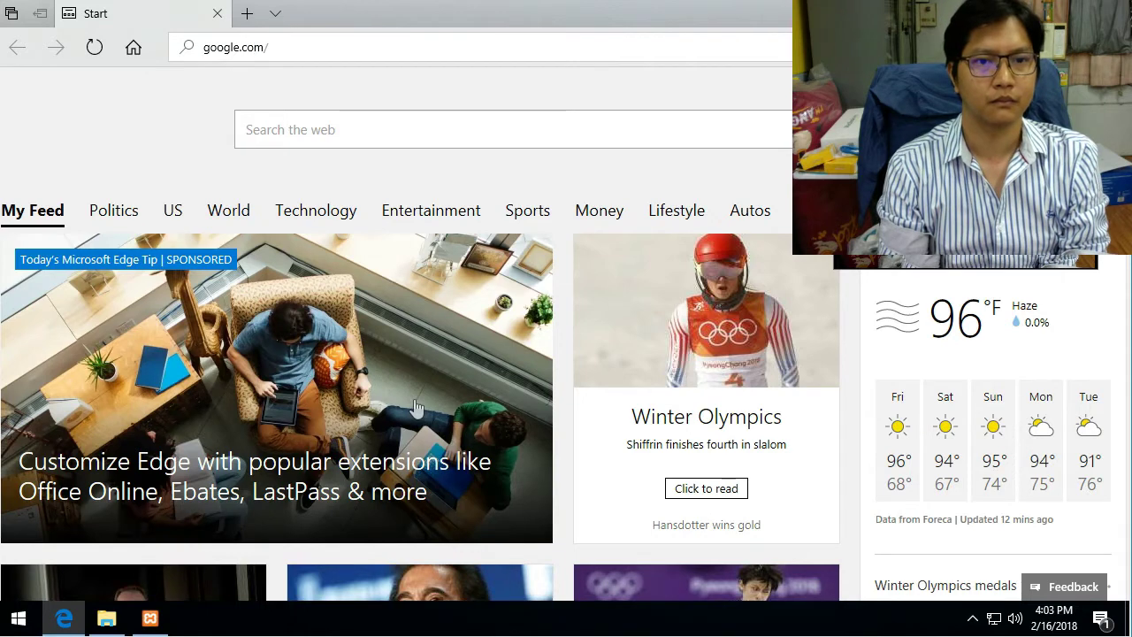
mouse_move(417, 408)
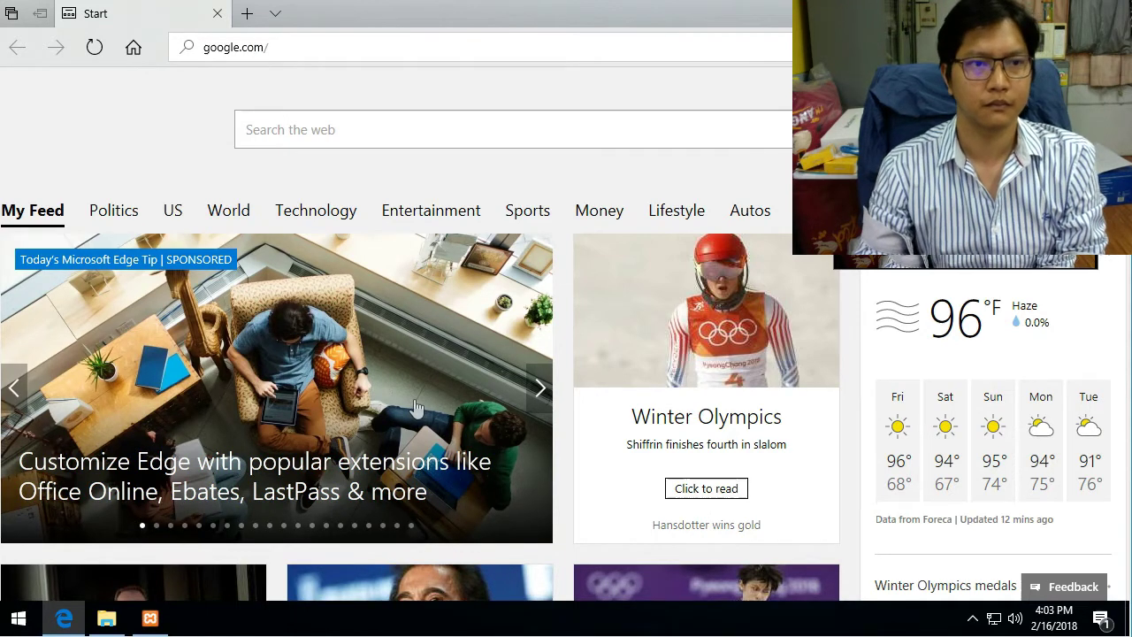
key(ctrl+a)
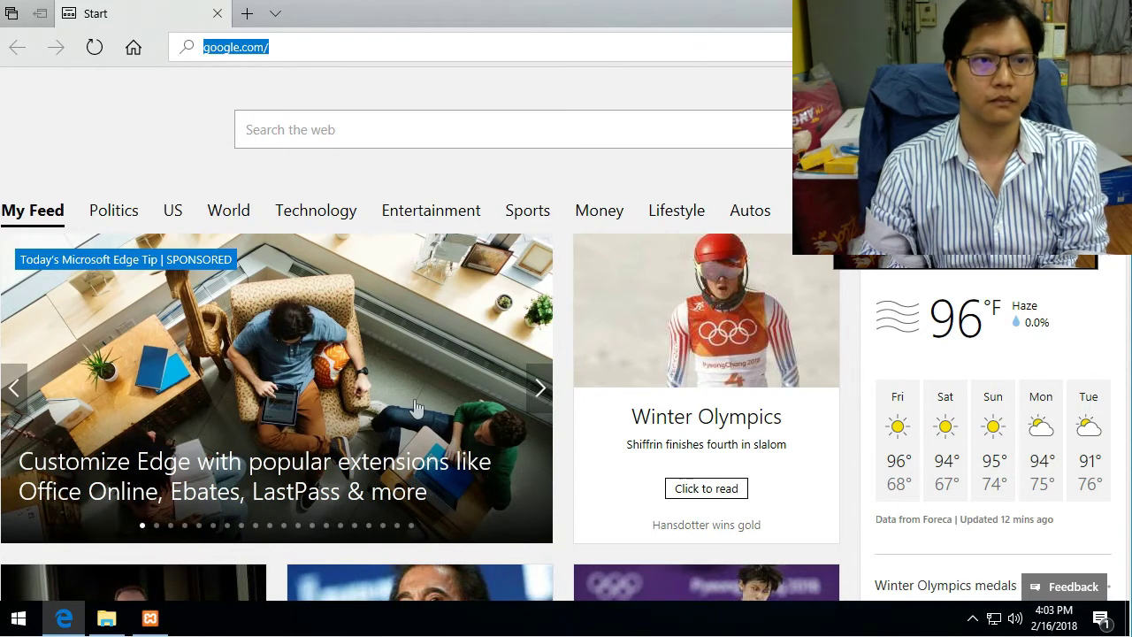
key(Down)
key(Return)
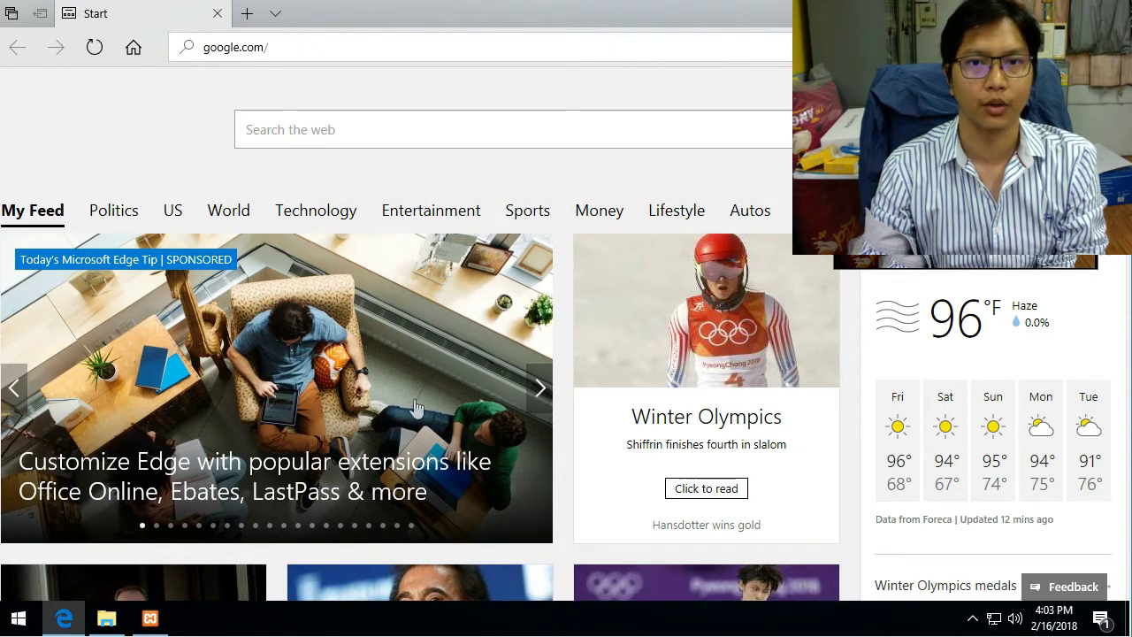
key(ctrl+l)
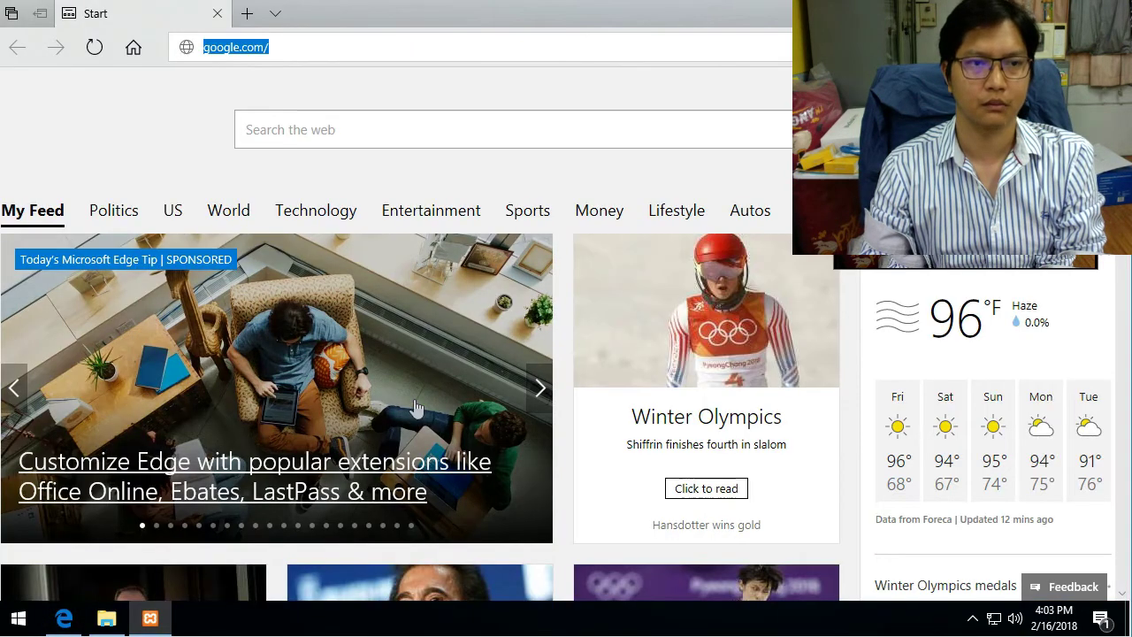
key(End)
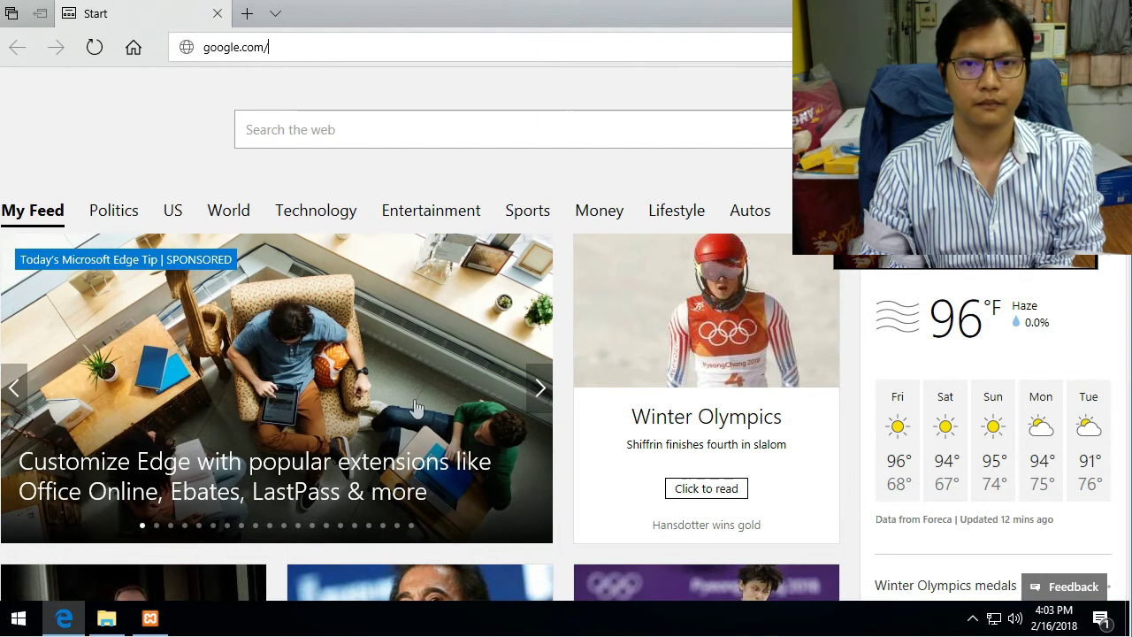
key(Return)
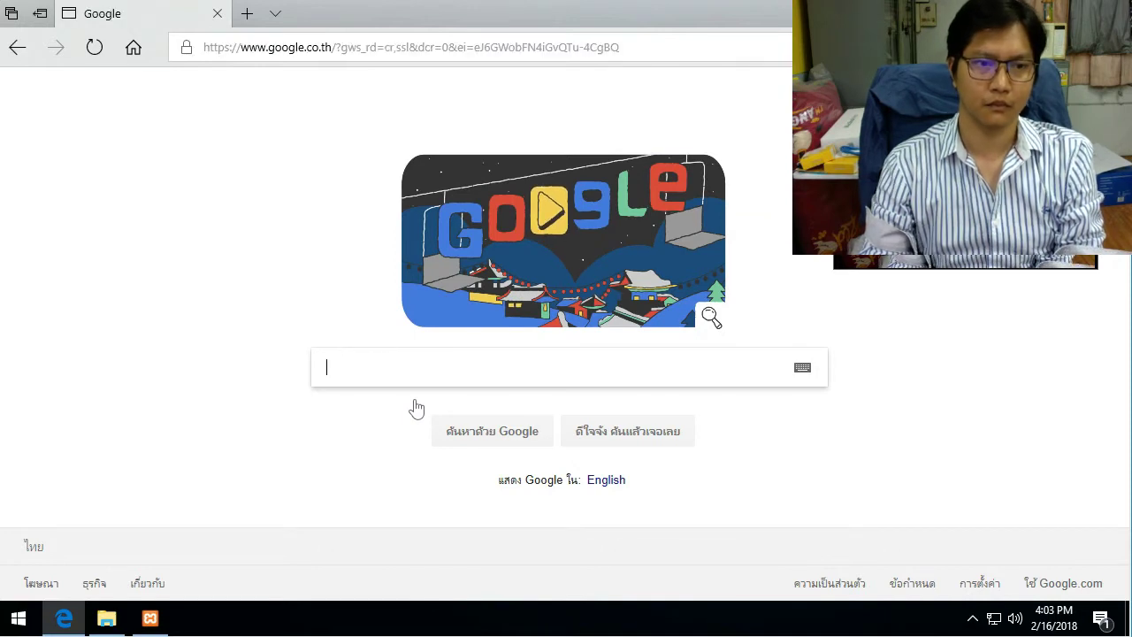
text(composer laravel)
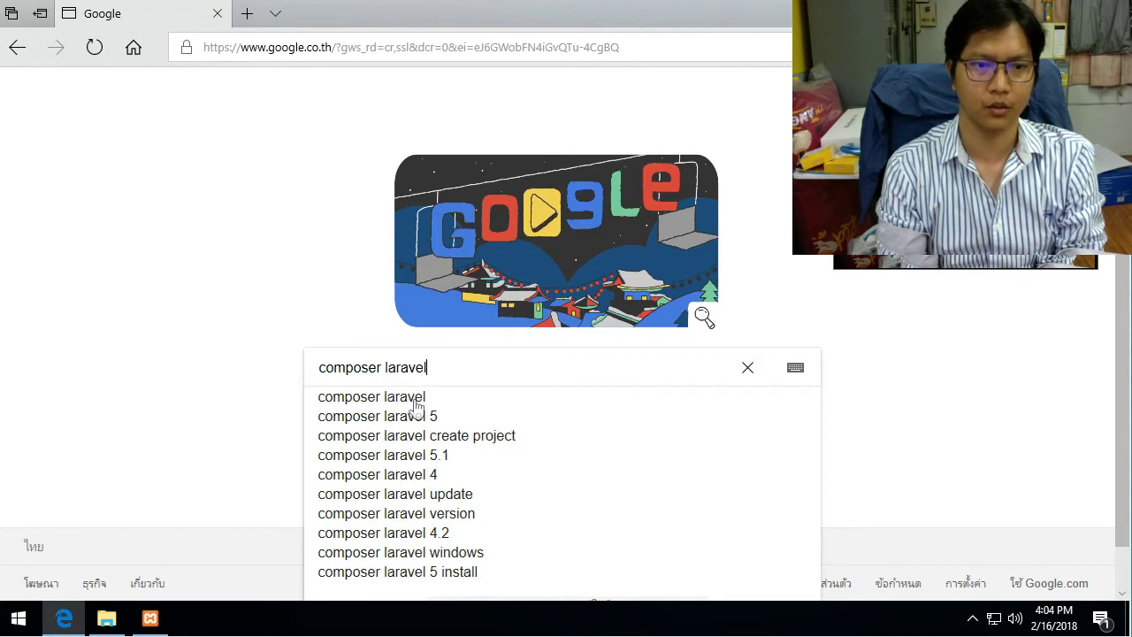
click(417, 405)
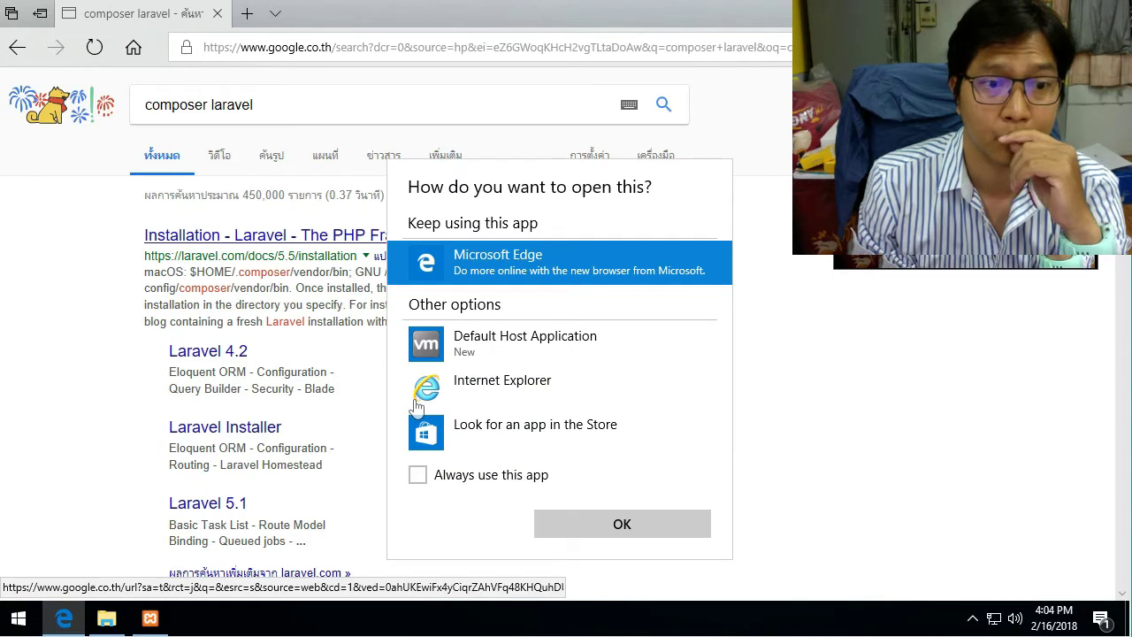
- Close the Bitnami page and the xampp folder window, and minimize the browser to return to the XAMPP installer
click(417, 407)
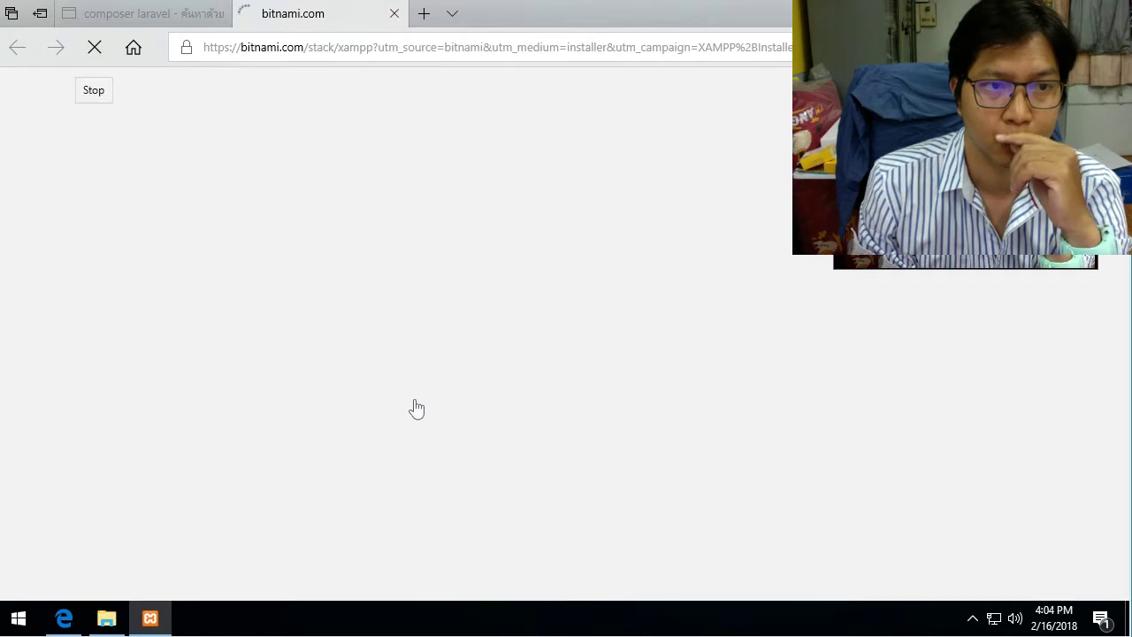
key(ctrl+w)
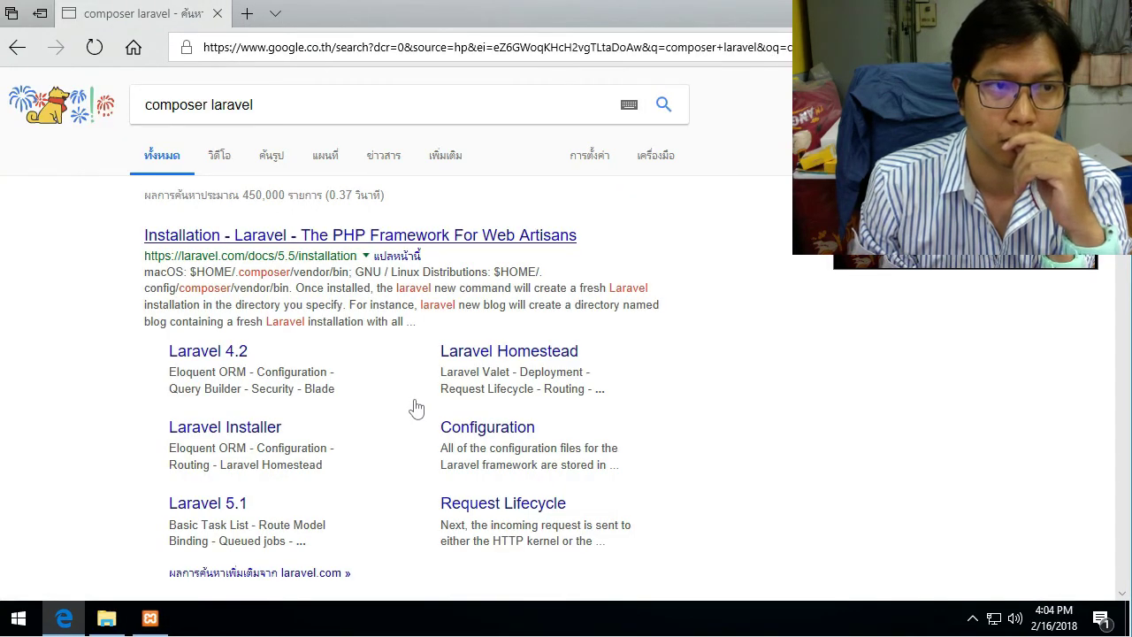
key(super+Down)
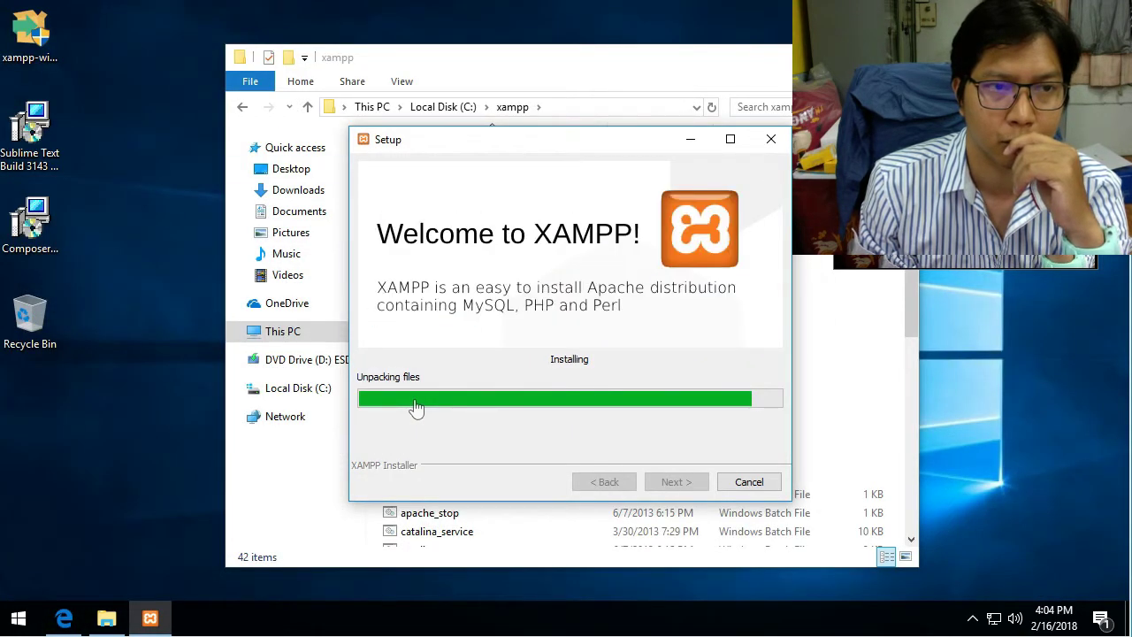
key(ctrl+w)
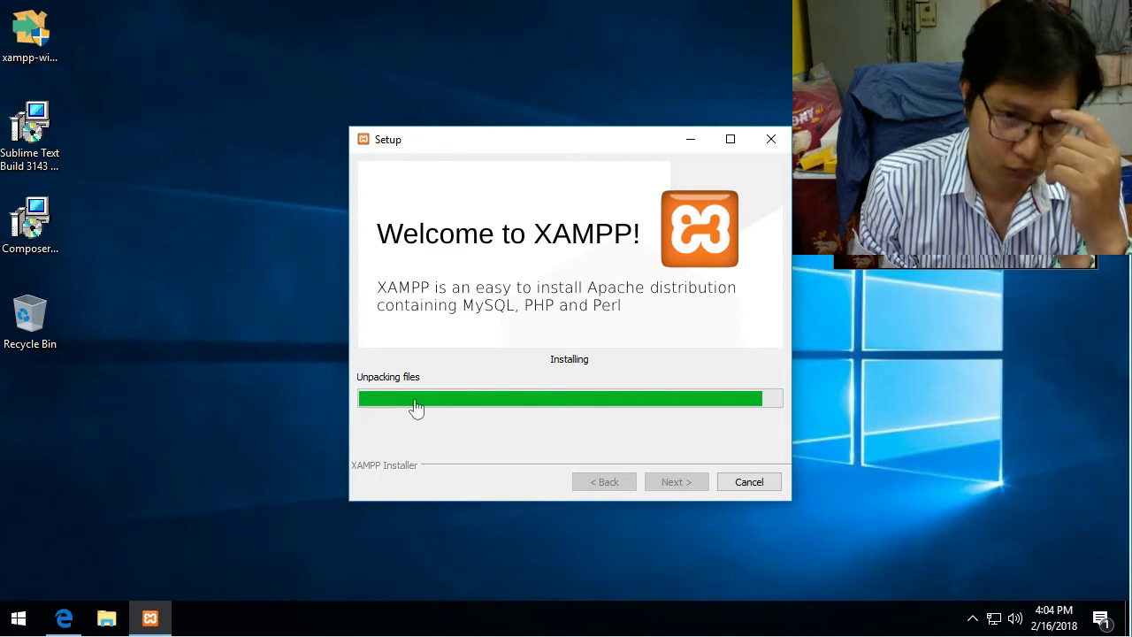
- Switch to the host computer's File Explorer and select the first filmora-scrn_setup file in its Downloads folder
key(alt+Tab)
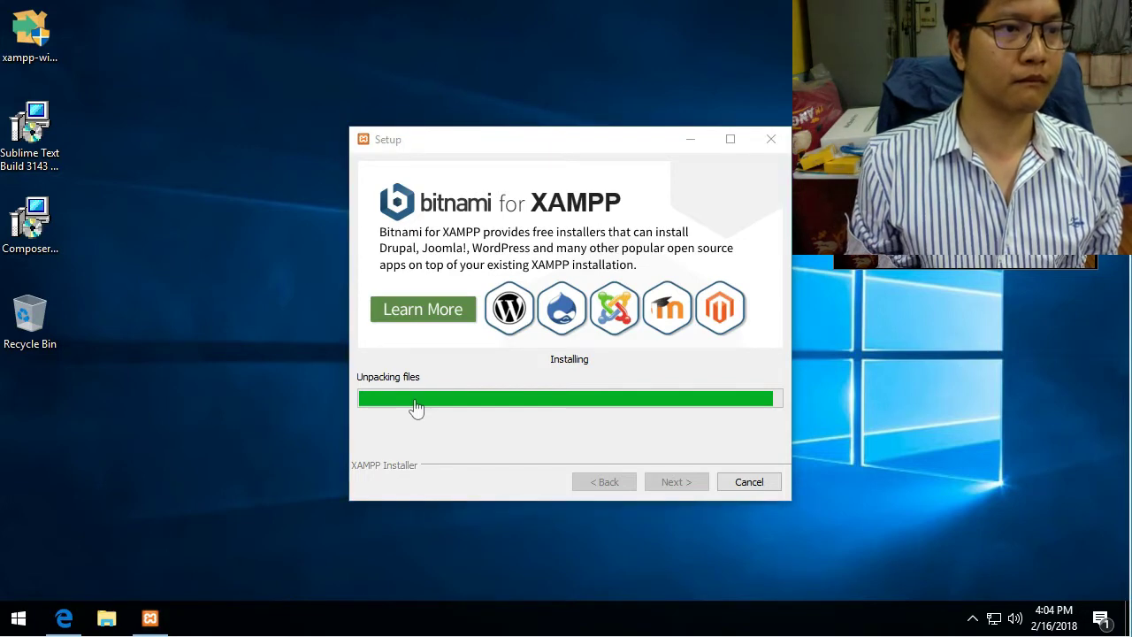
key(super+e)
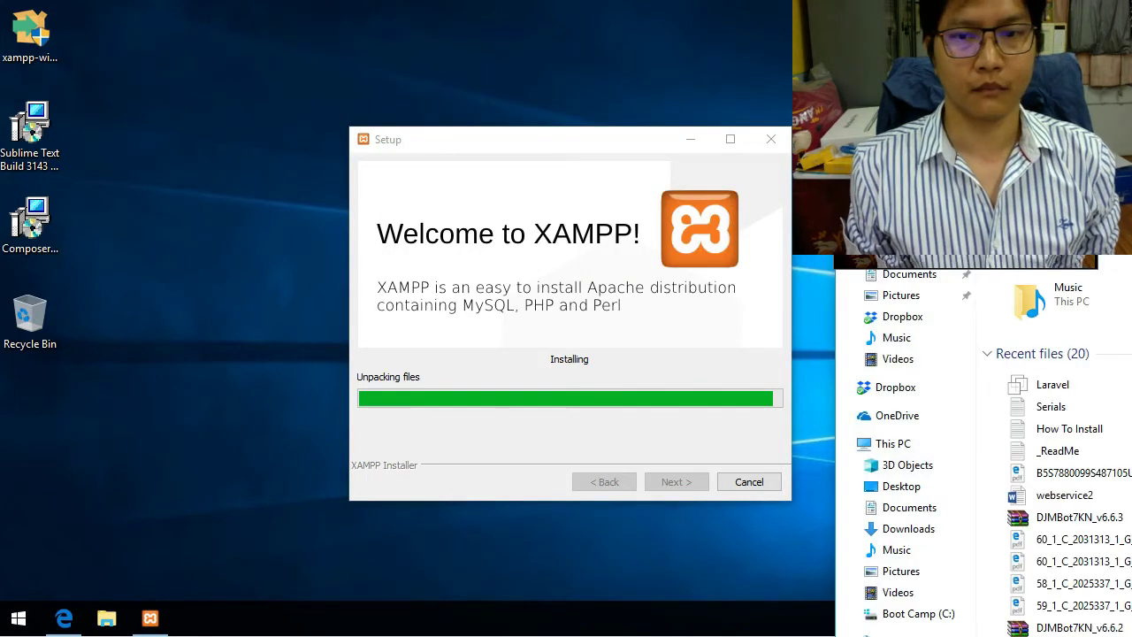
click(909, 528)
click(1061, 463)
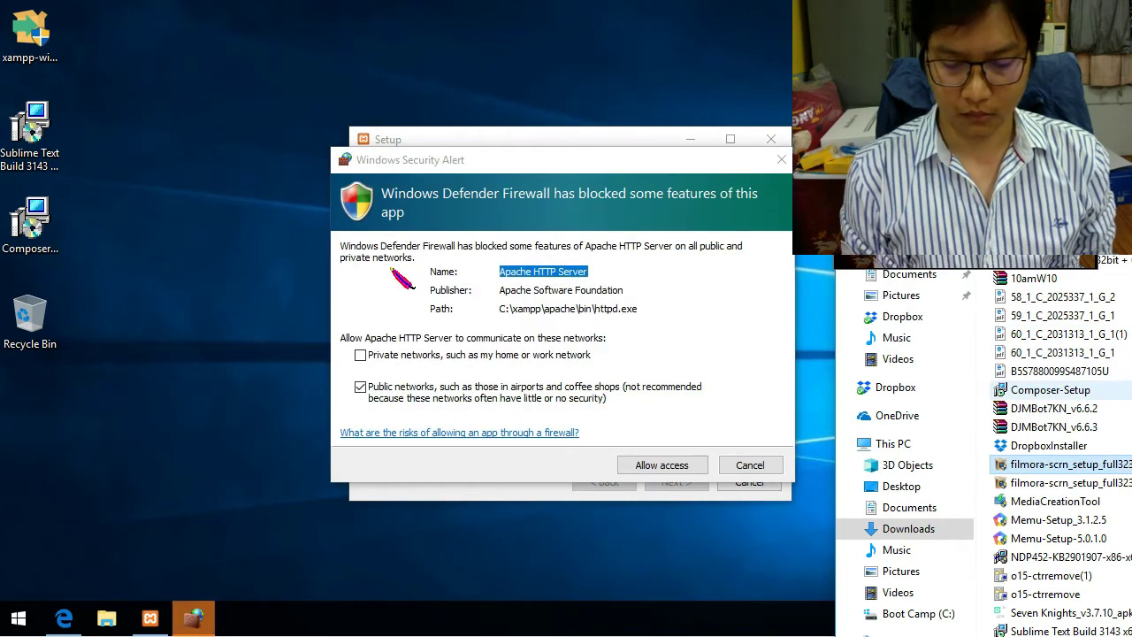
- Return to the Windows Security Alert and allow Apache HTTP Server to communicate on public networks
scroll(1061, 557, down, 1)
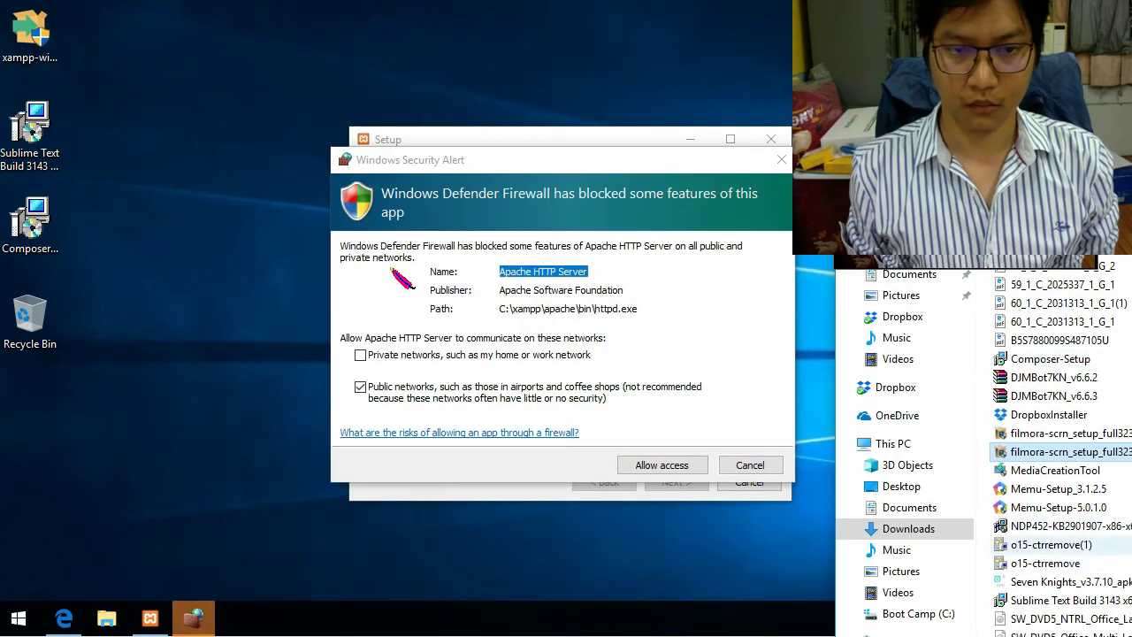
click(666, 473)
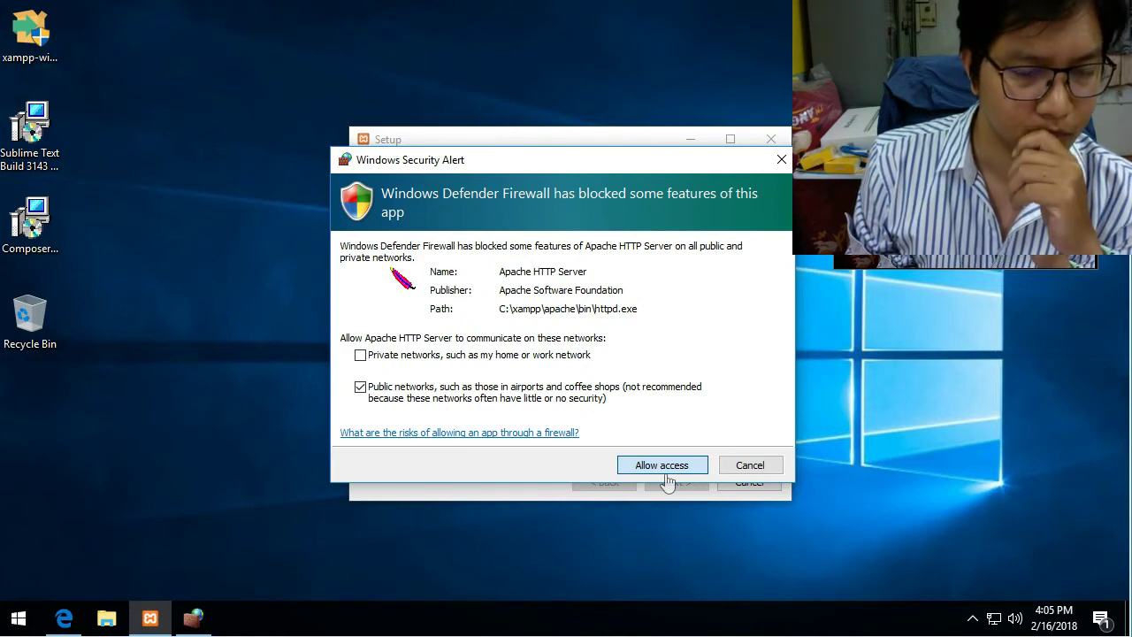
click(666, 473)
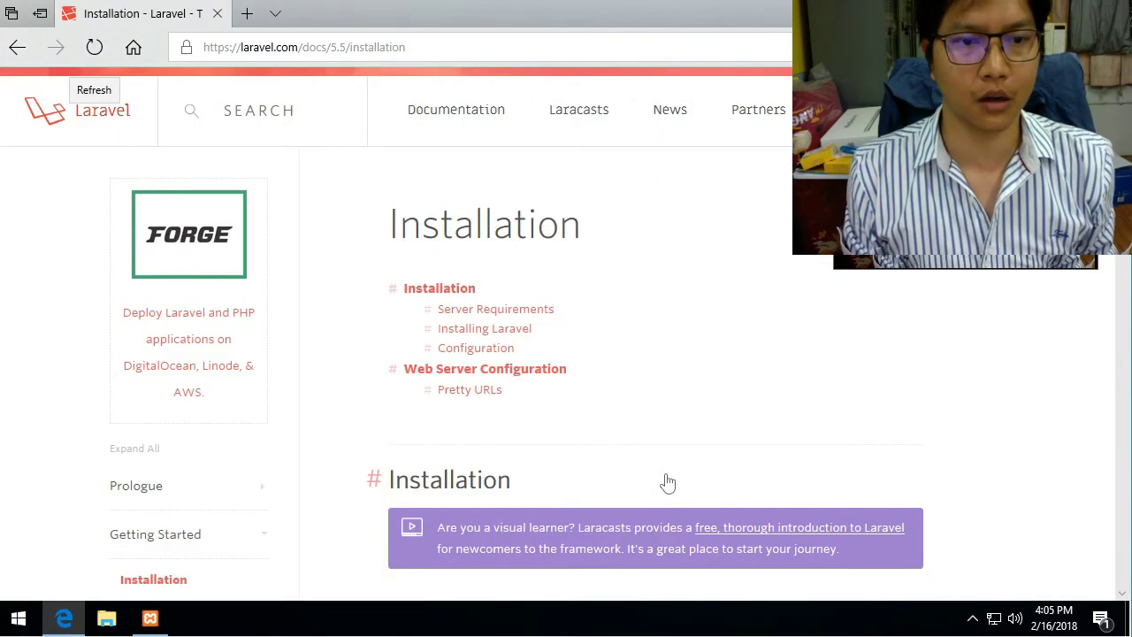
- Read the Laravel 5.5 installation page down to Via Composer Create-Project and highlight its create-project command
scroll(668, 482, down, 3)
scroll(668, 482, down, 7)
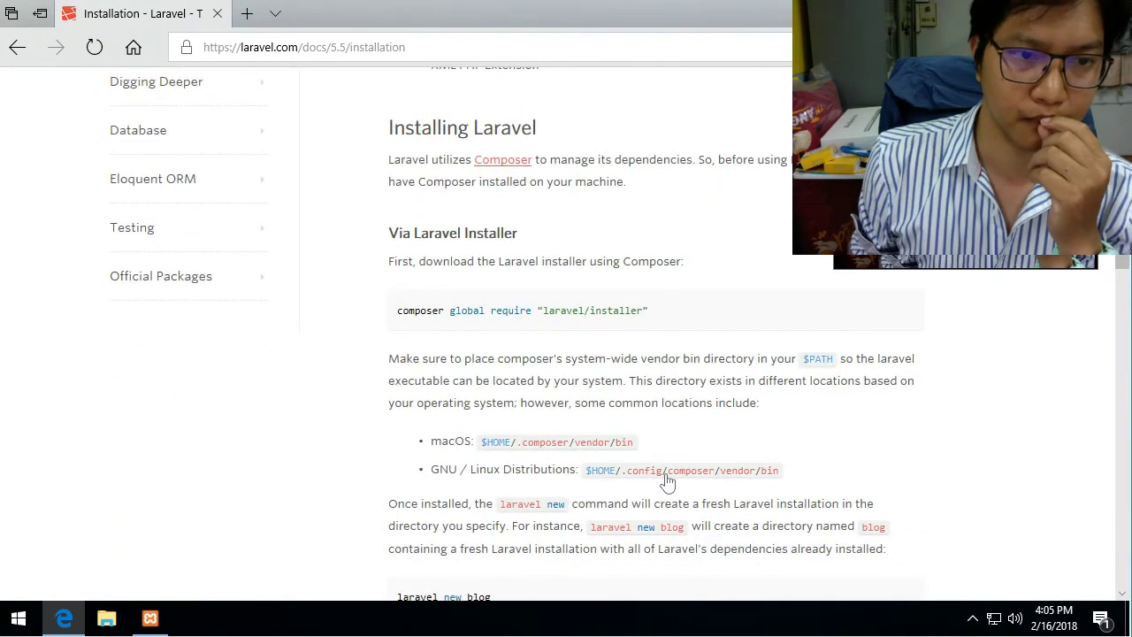
scroll(668, 482, down, 4)
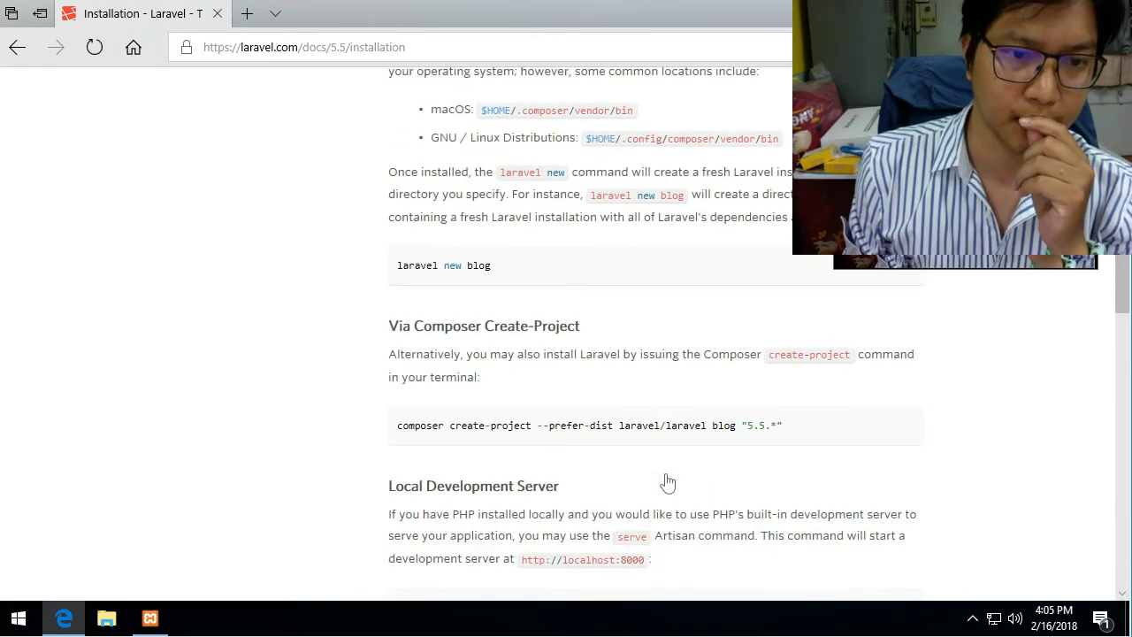
drag(398, 426, 783, 426)
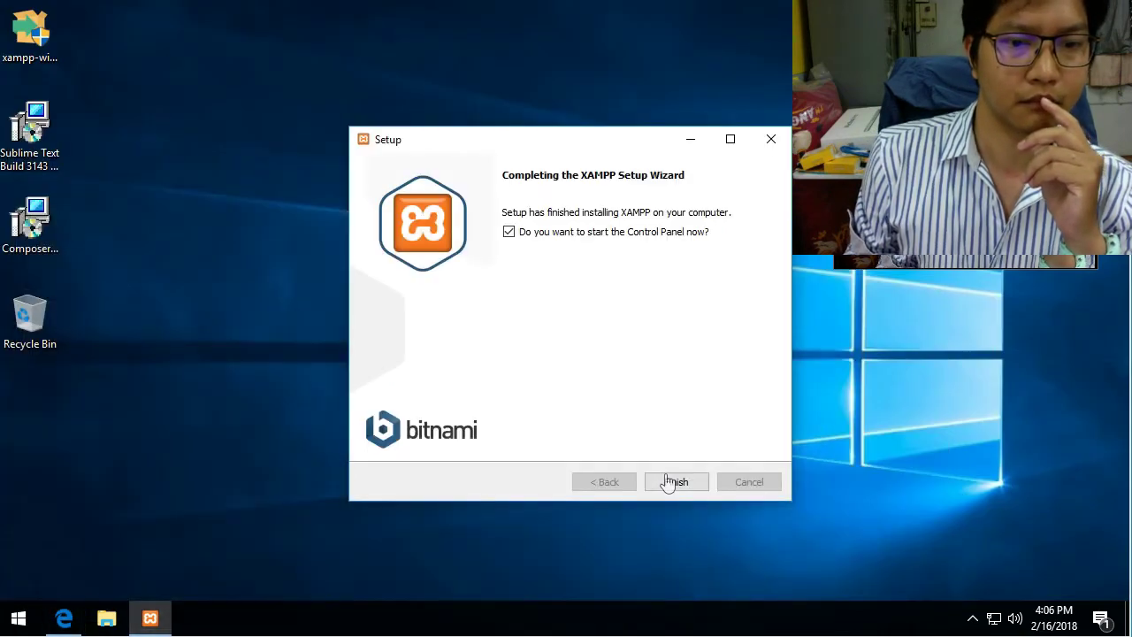
- Finish the XAMPP setup wizard with the option to start the Control Panel enabled
click(672, 478)
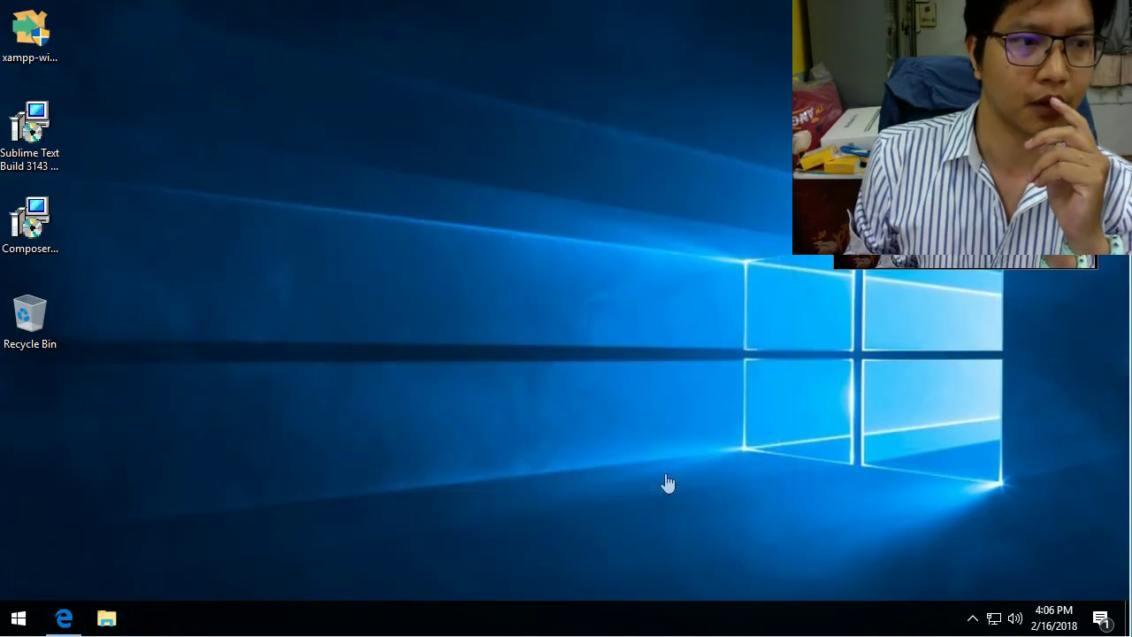
click(619, 354)
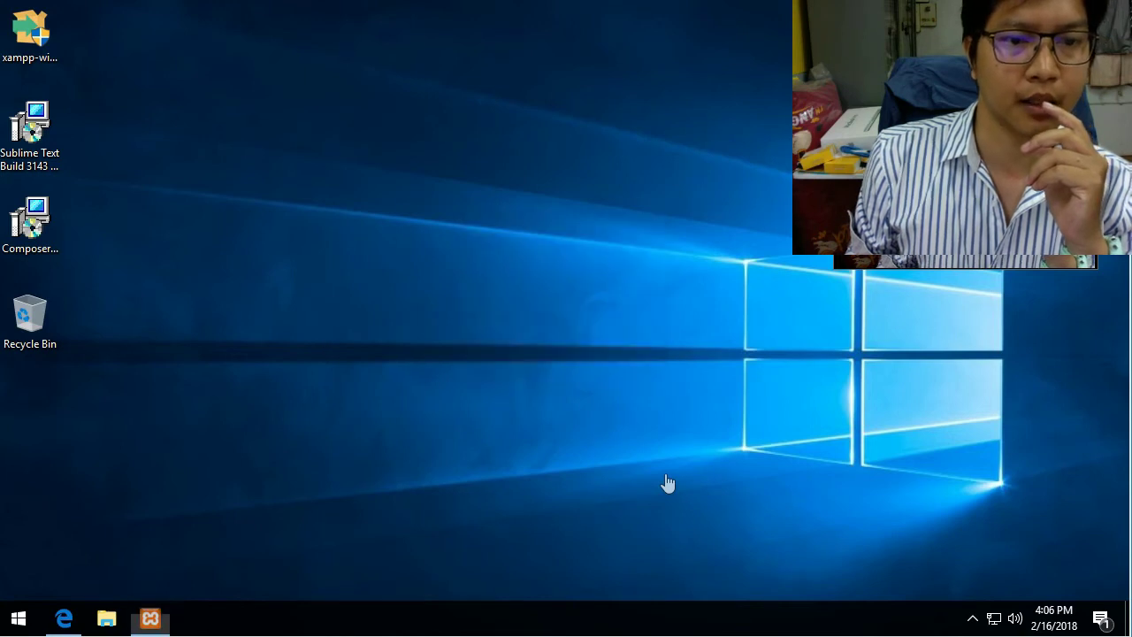
key(Return)
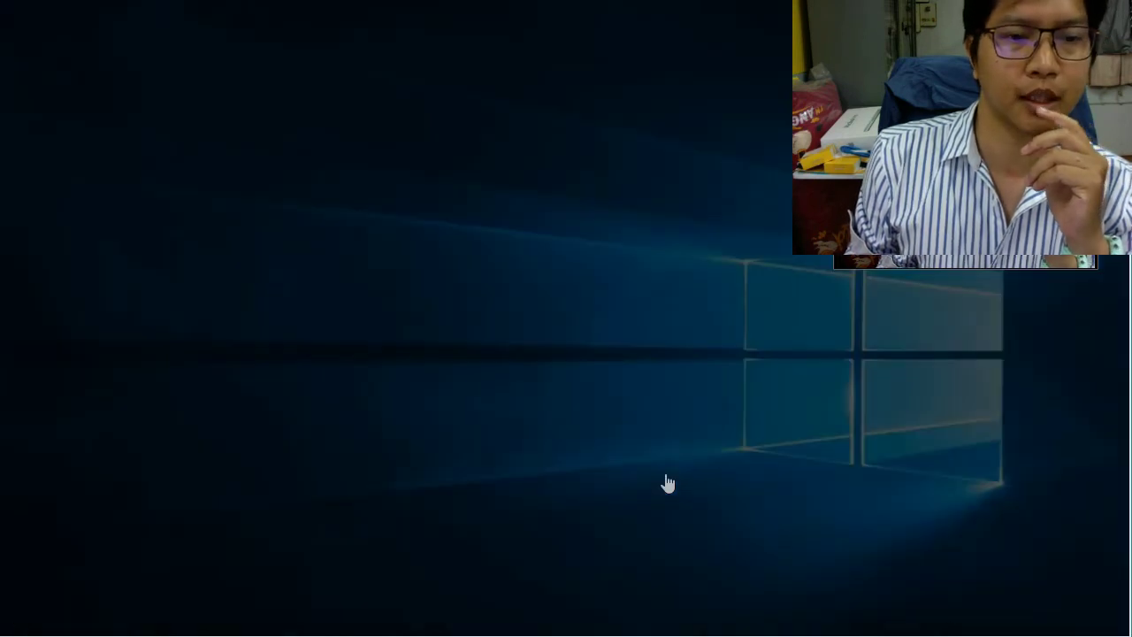
- Authorize Composer Setup and install Composer with C:\xampp\php\php.exe as the command-line PHP, completing the wizard
key(alt+y)
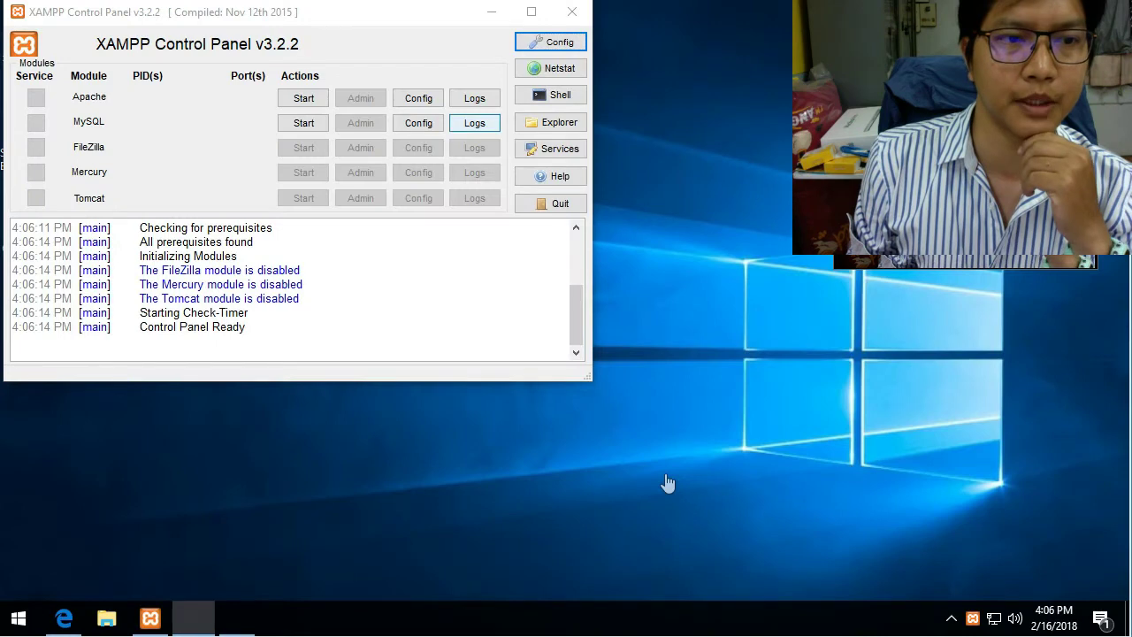
key(Return)
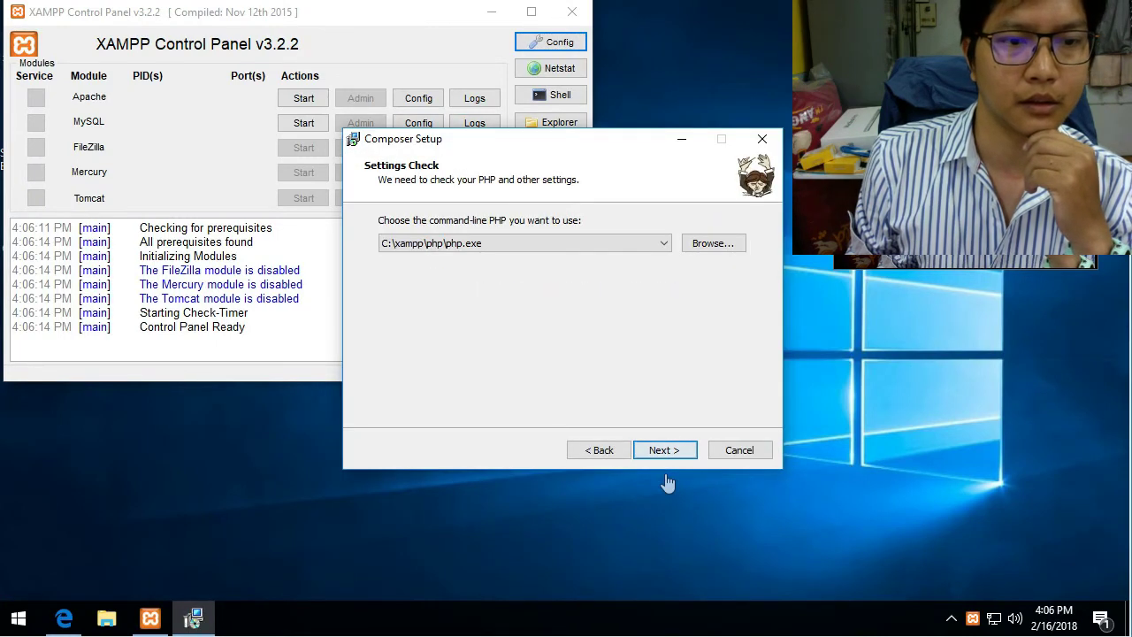
key(Return)
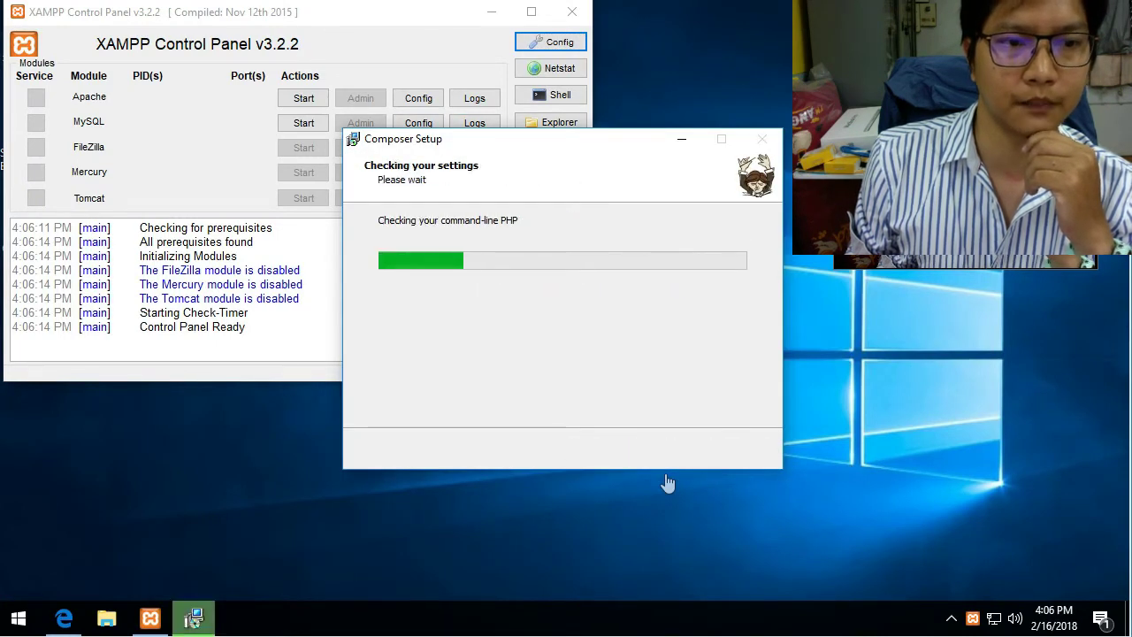
key(Return)
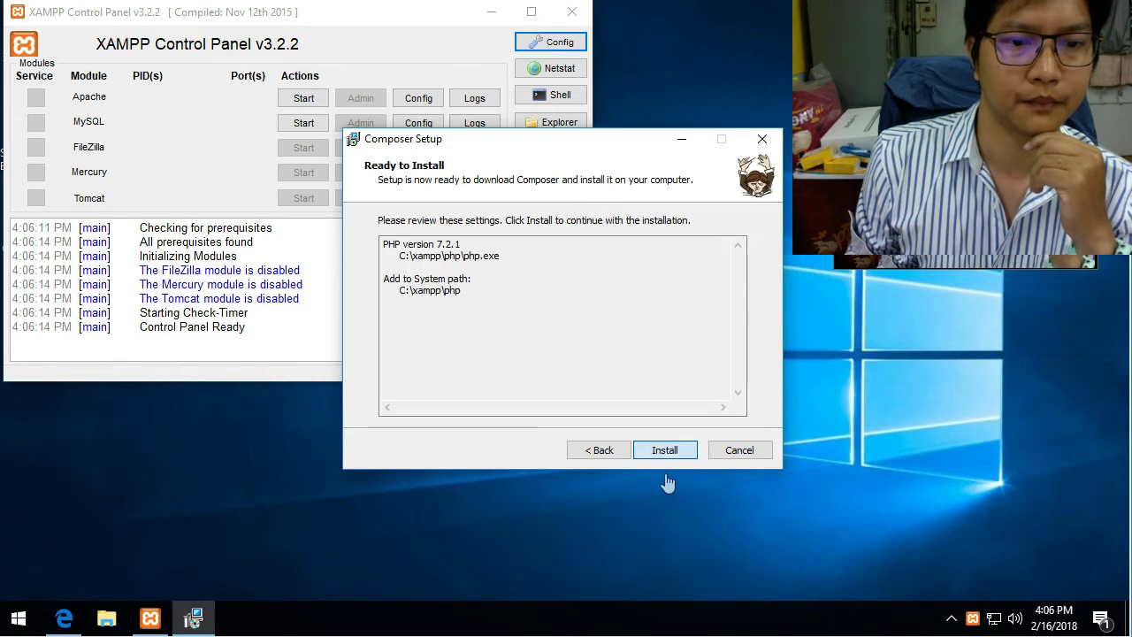
key(Return)
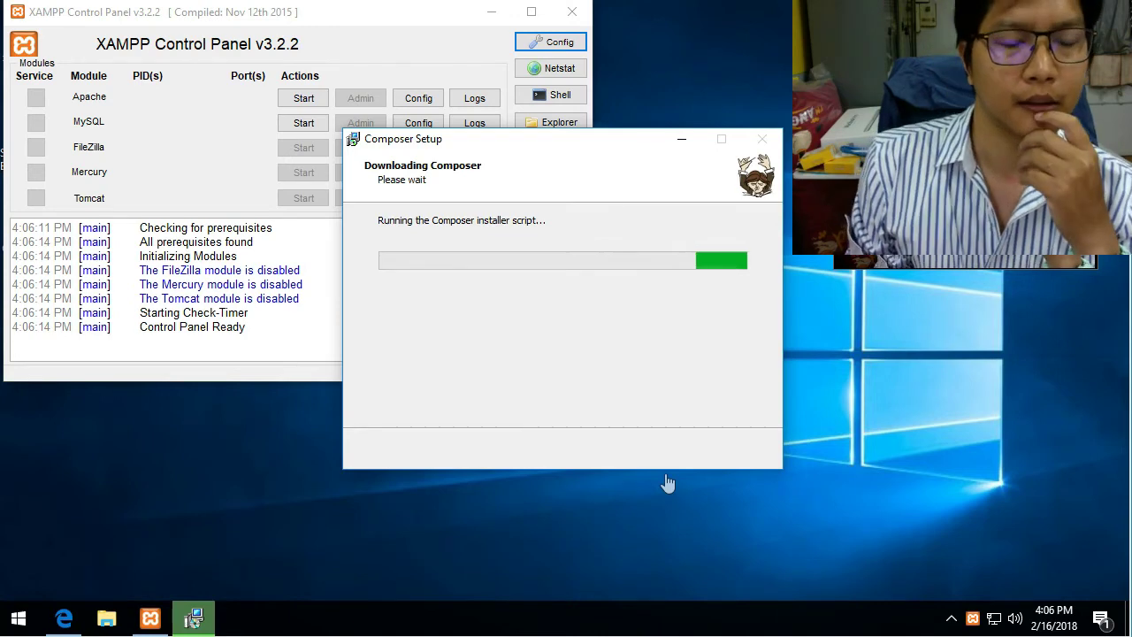
click(667, 453)
click(667, 453)
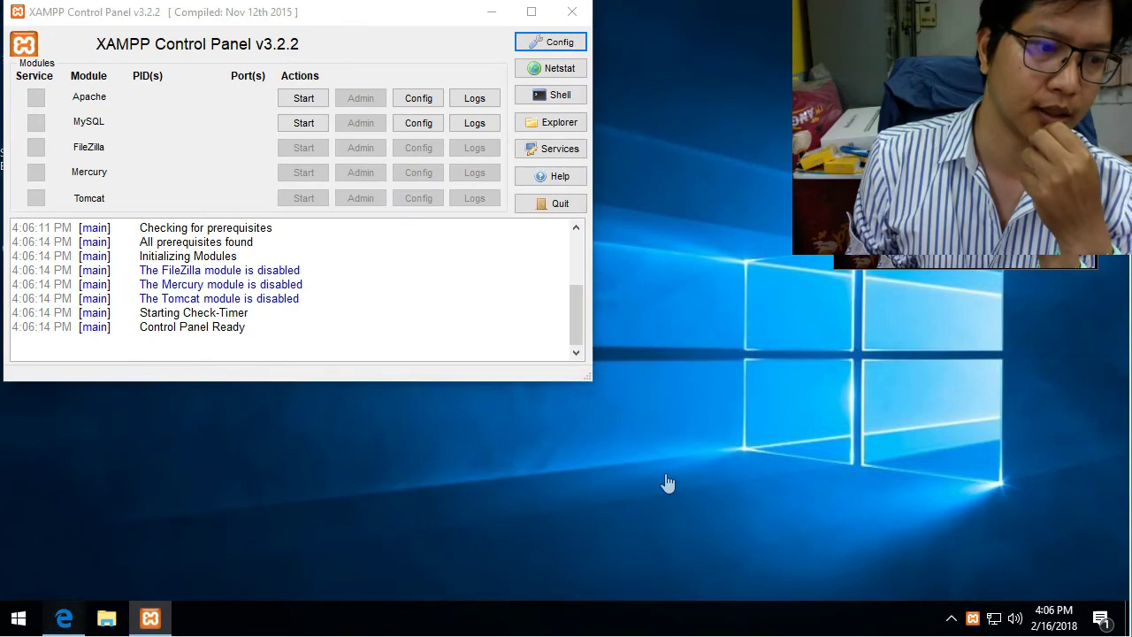
- Switch to the Laravel documentation in Edge and examine the parts of the Composer create-project command by highlighting them
key(alt+Tab)
click(668, 483)
key(ctrl+shift+Right)
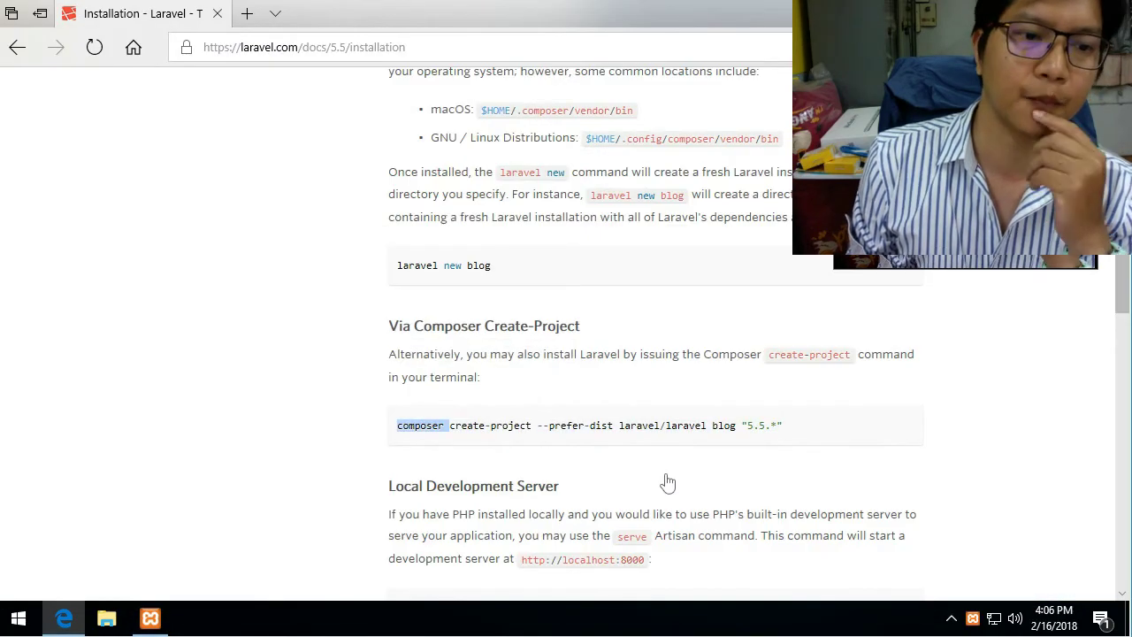
drag(537, 426, 736, 425)
click(667, 483)
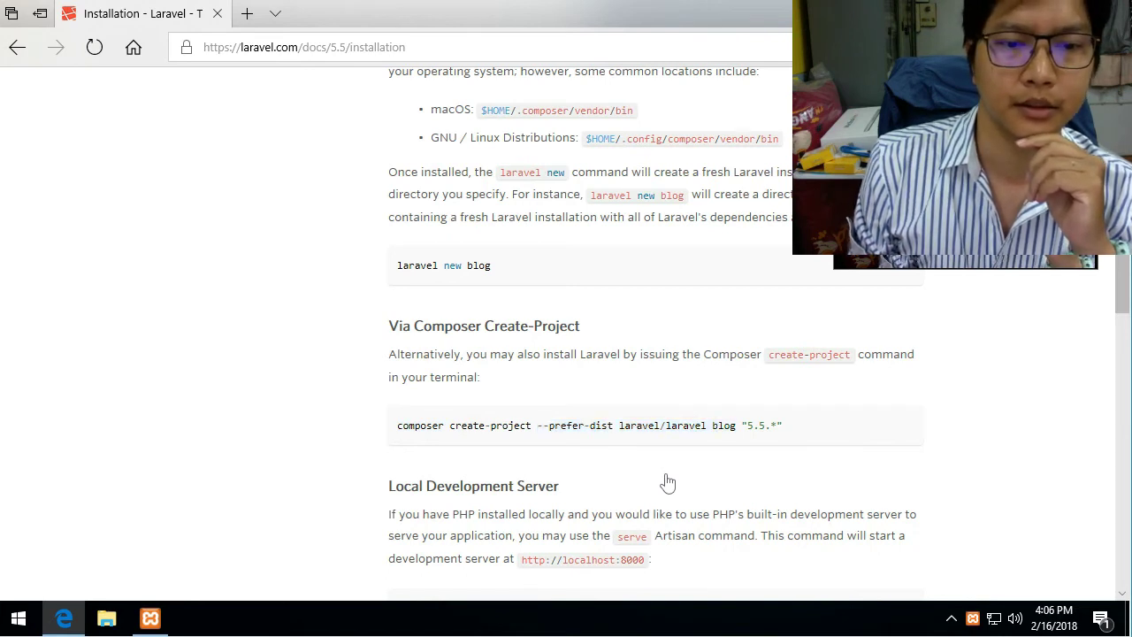
double_click(724, 426)
triple_click(756, 425)
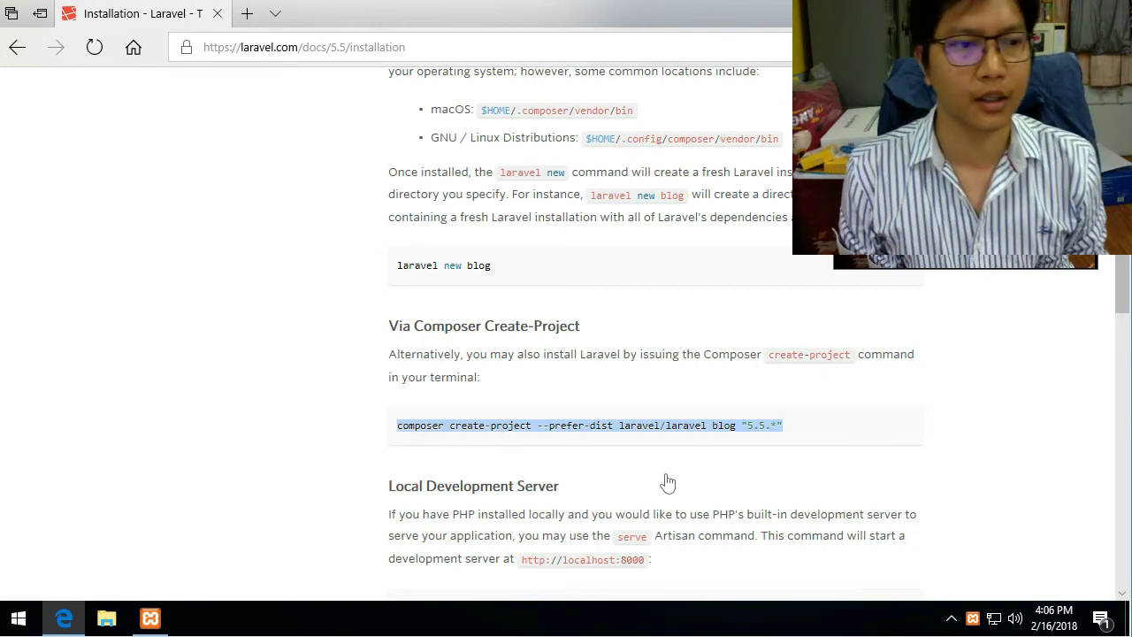
- Open a standard, non-administrator Windows PowerShell window
key(super+x)
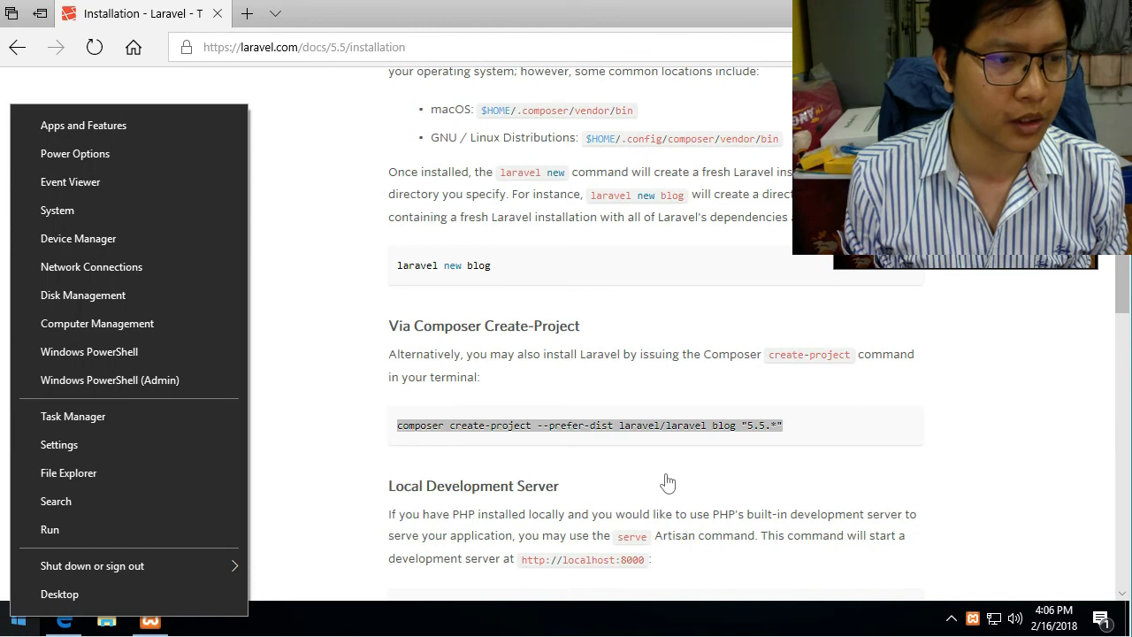
key(a)
key(Up)
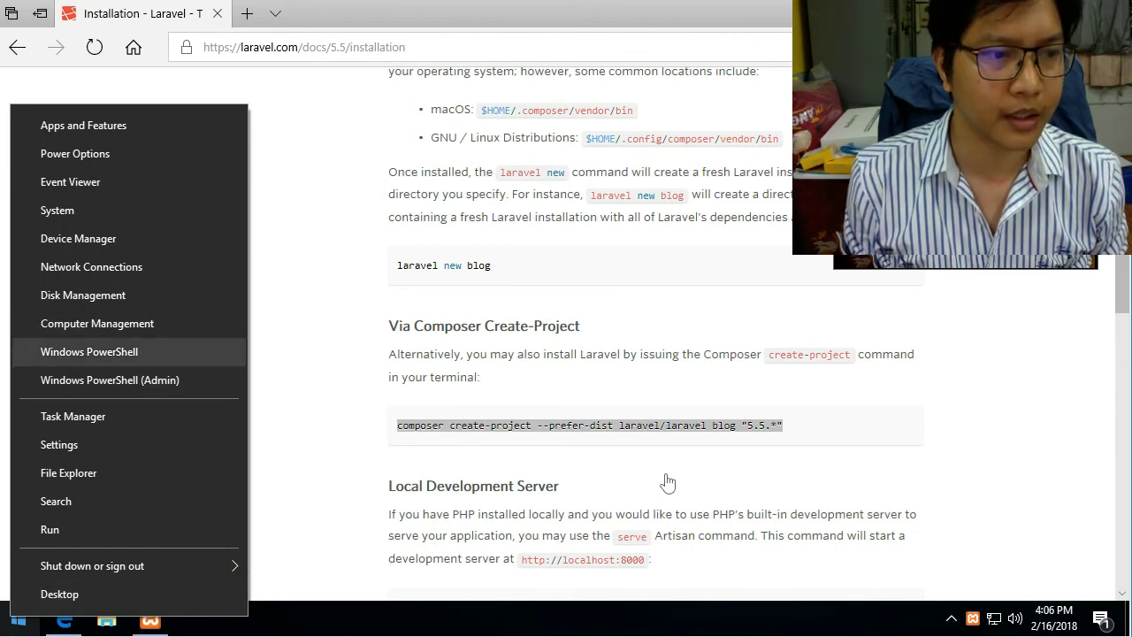
key(Return)
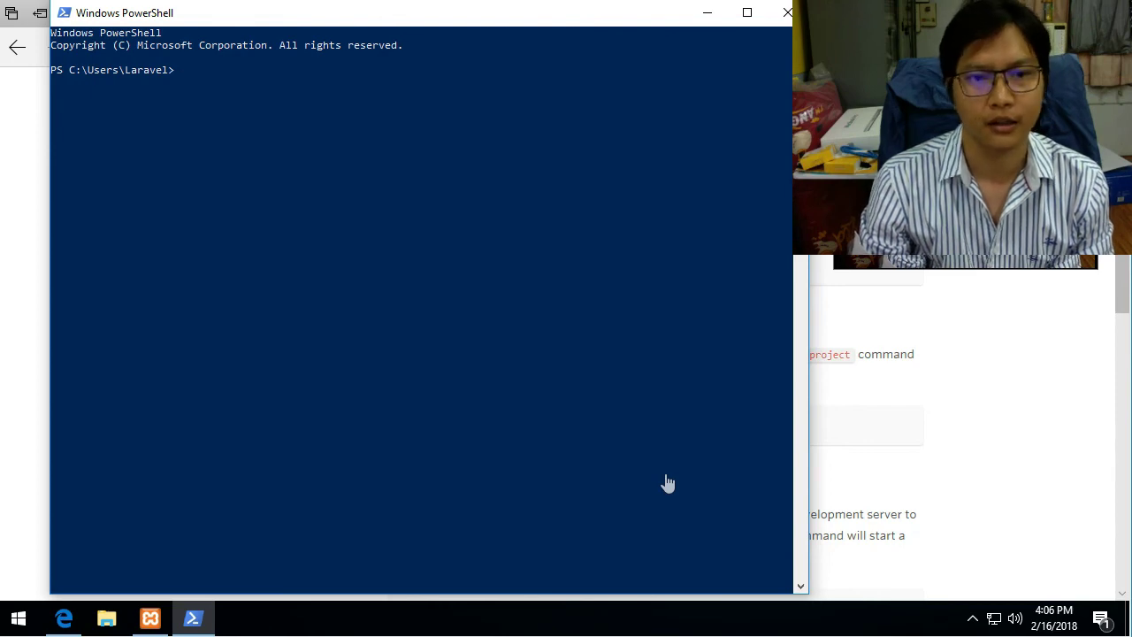
- Switch back to Edge and copy the whole create-project command from the Via Composer Create-Project section
key(alt+Tab)
triple_click(719, 426)
right_click(719, 424)
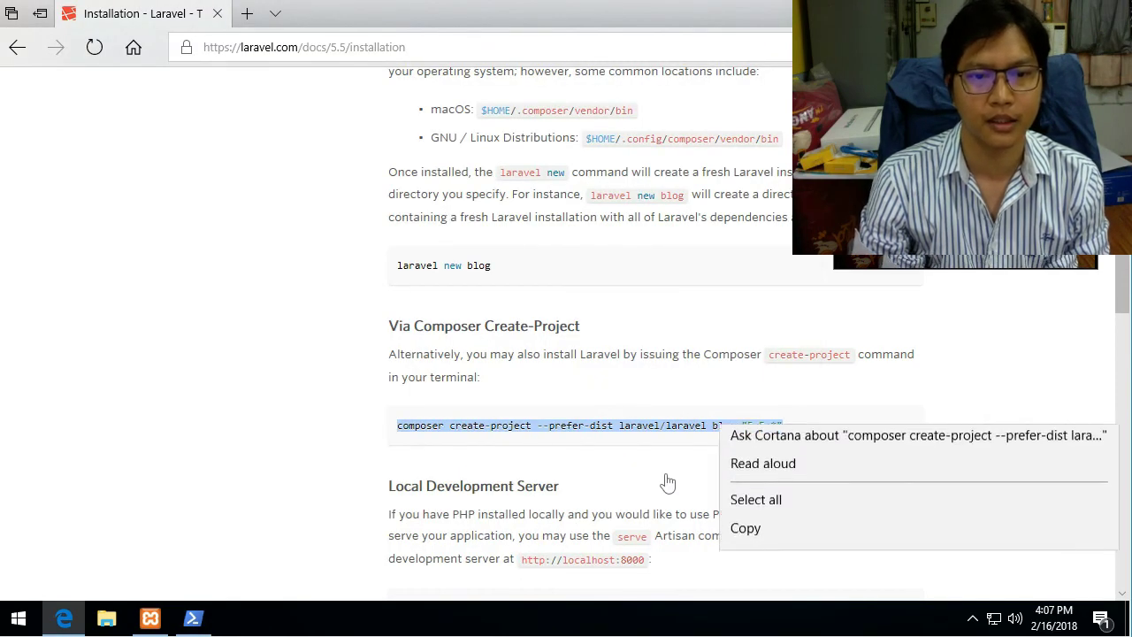
key(Down)
key(Down)
key(Down)
key(Down)
key(Return)
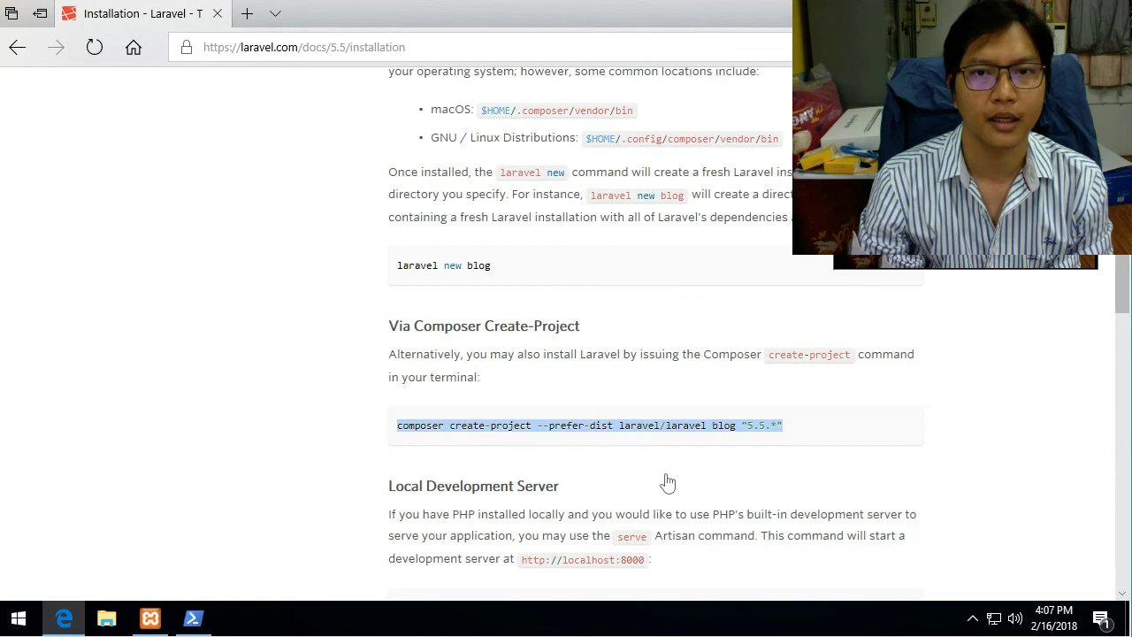
- Switch to PowerShell and run the copied command composer create-project --prefer-dist laravel/laravel blog "5.5.*"
key(alt+Tab)
key(ctrl+v)
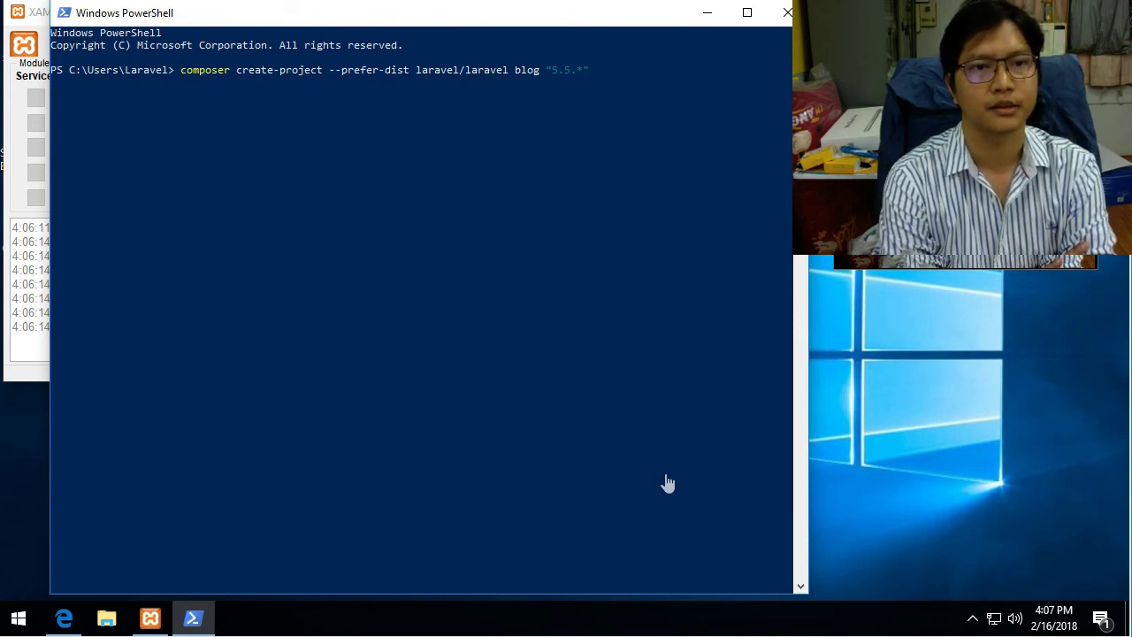
key(Return)
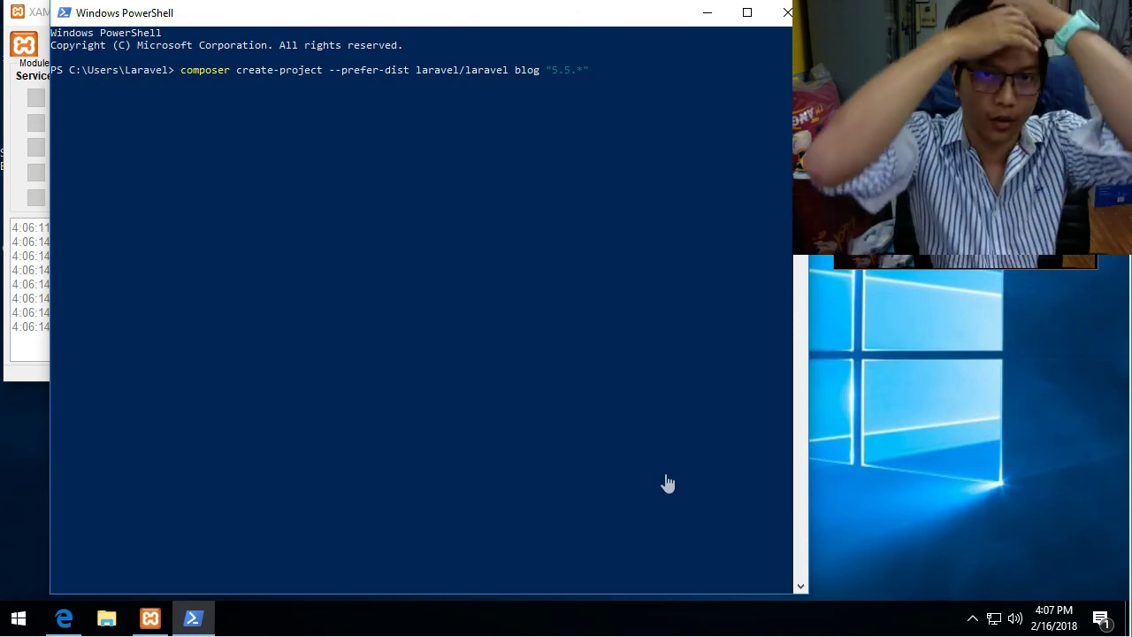